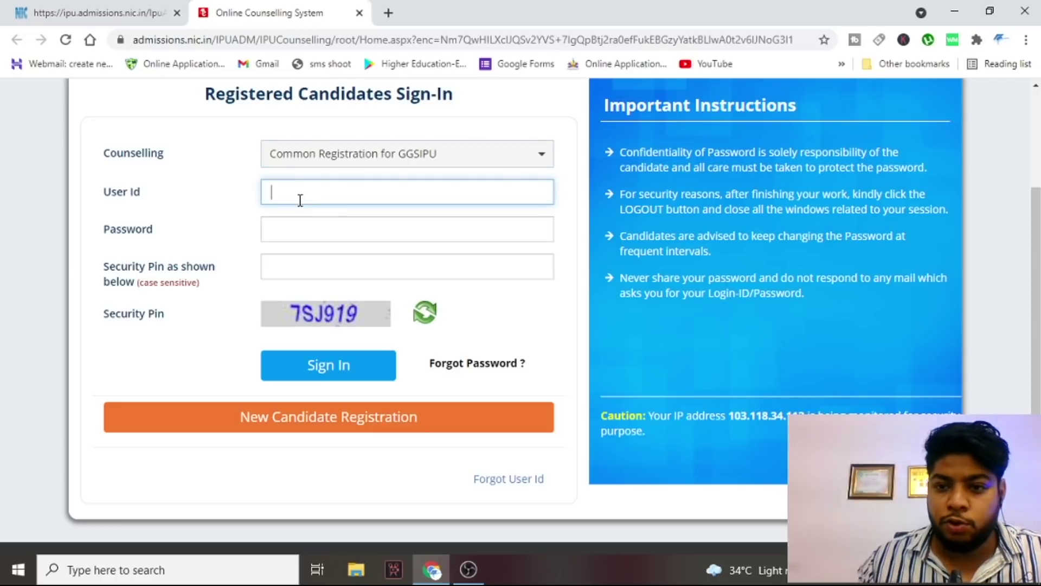
# - Sign in with the candidate's user ID, password and the security pin shown on the page
pyautogui.write('TANISHQ8700')
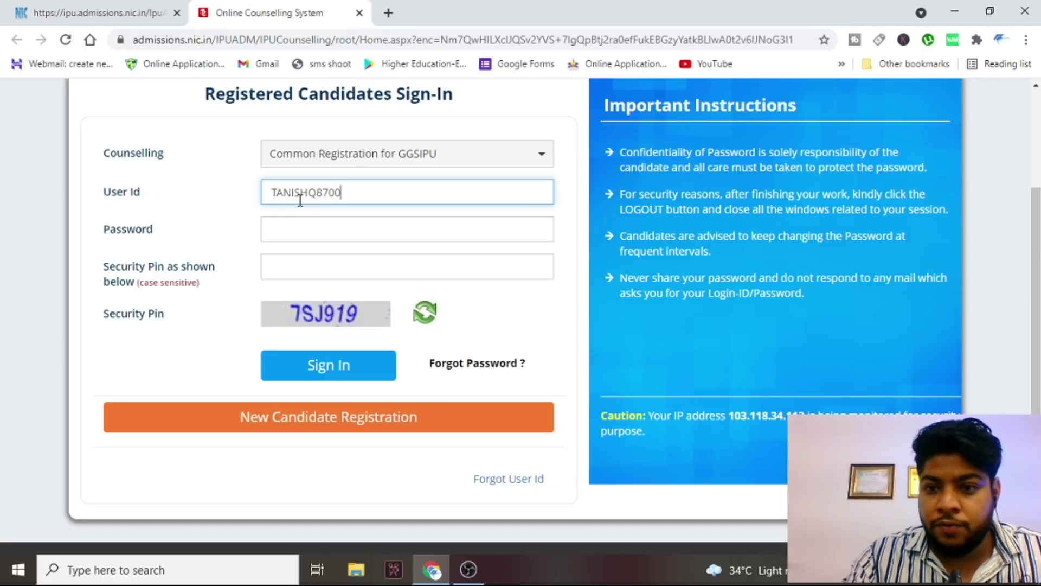
pyautogui.press('Tab')
pyautogui.write('•')
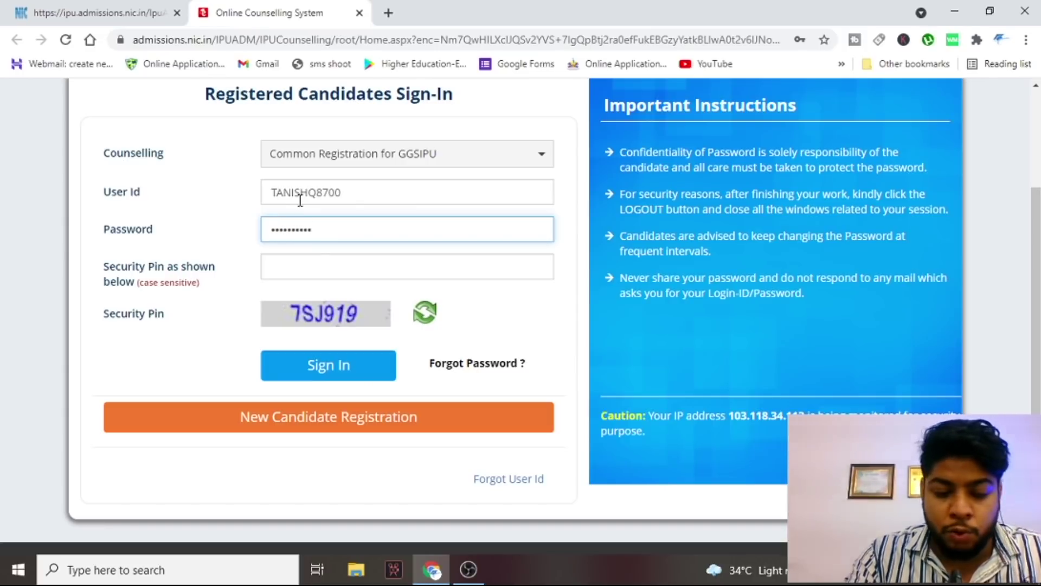
pyautogui.click(328, 263)
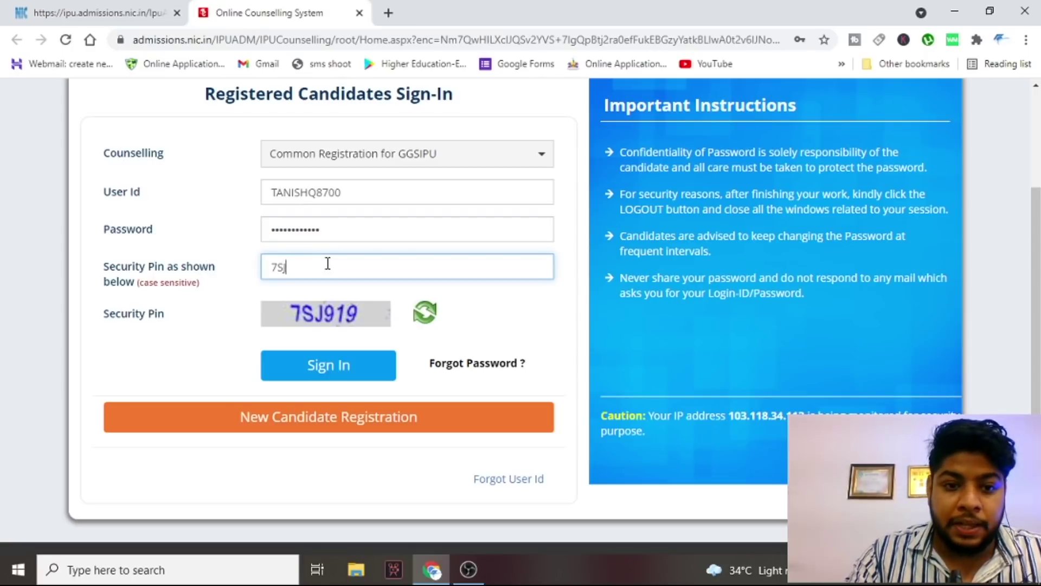
pyautogui.write('7SJ919')
pyautogui.click(313, 363)
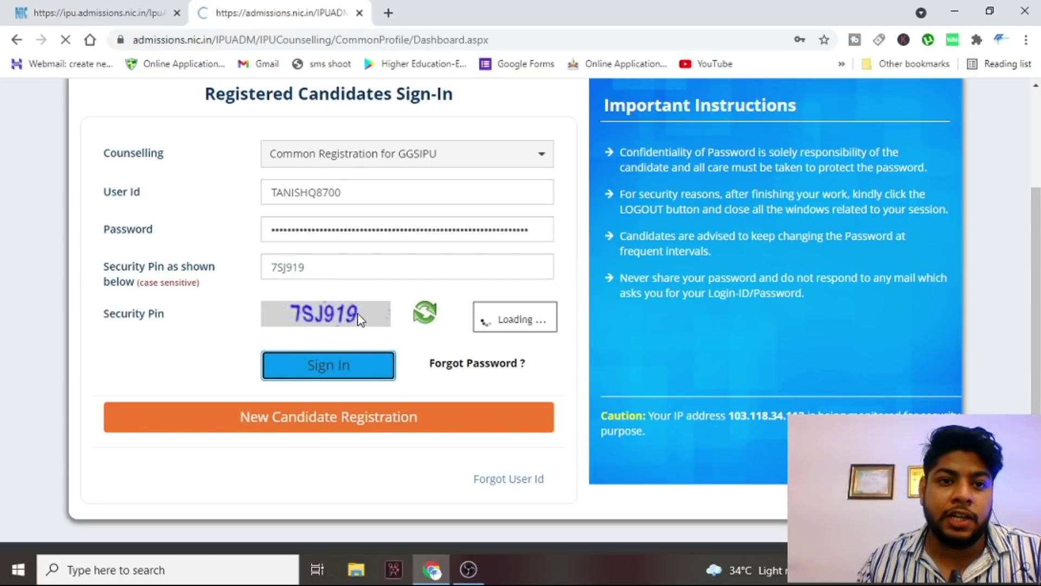
# - Proceed to the BBA & Allied Programmes 2021 application and review the status table showing registration fee Completed
pyautogui.scroll(-3, 400, 301)
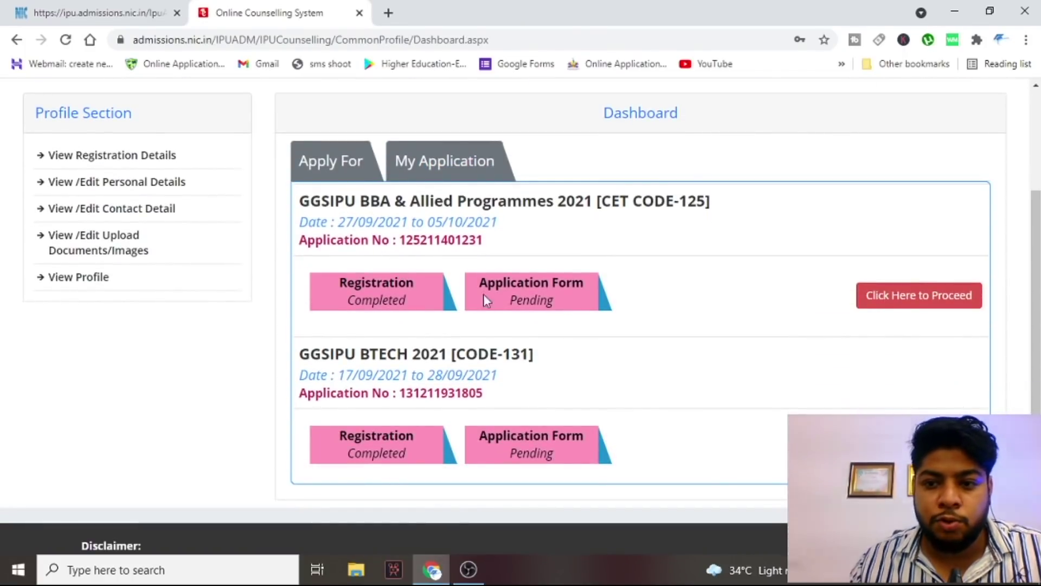
pyautogui.click(916, 296)
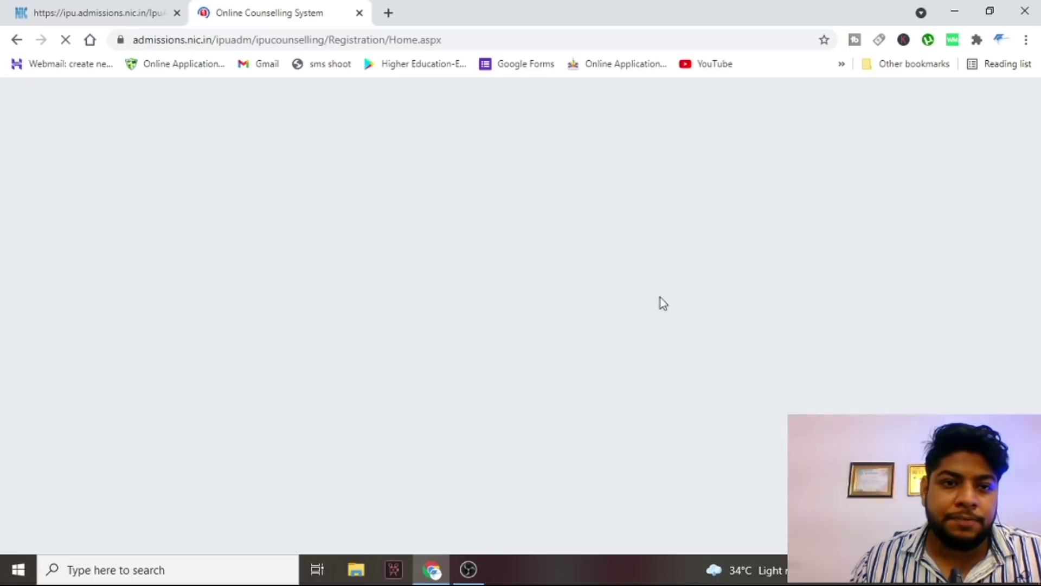
pyautogui.scroll(-1, 432, 210)
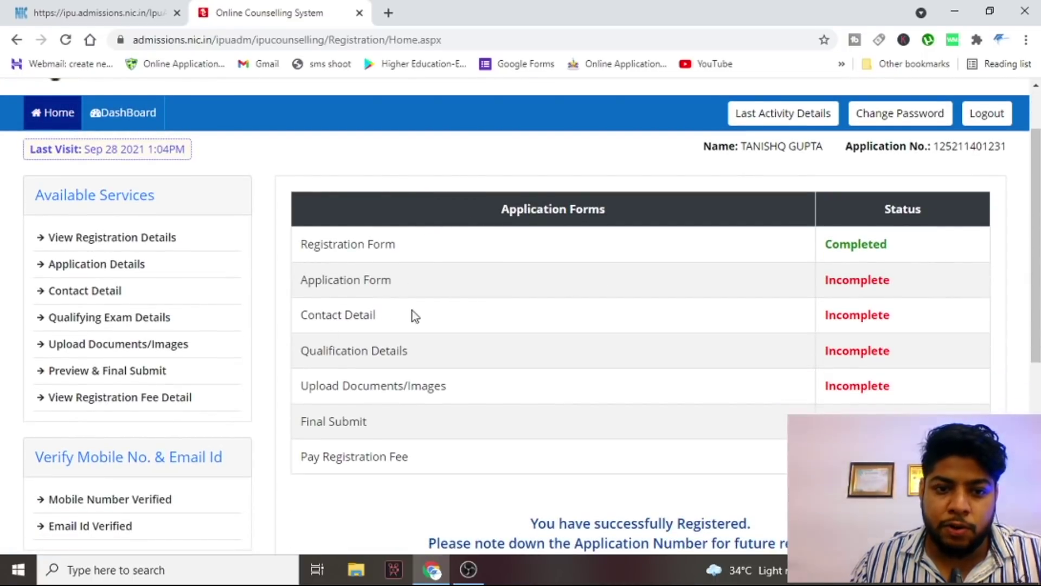
pyautogui.scroll(-1, 523, 301)
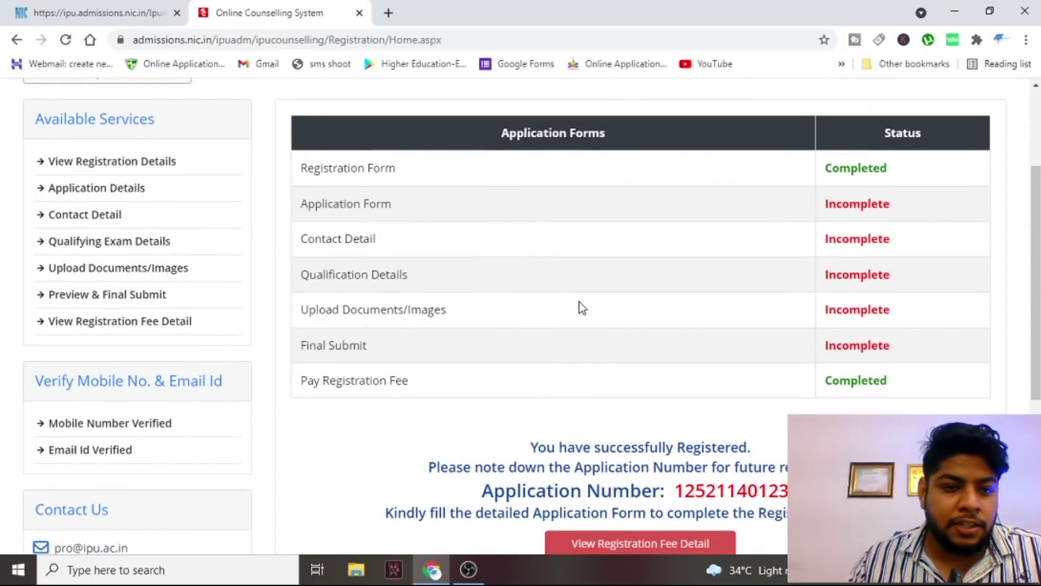
pyautogui.scroll(-1, 662, 388)
pyautogui.scroll(1, 635, 374)
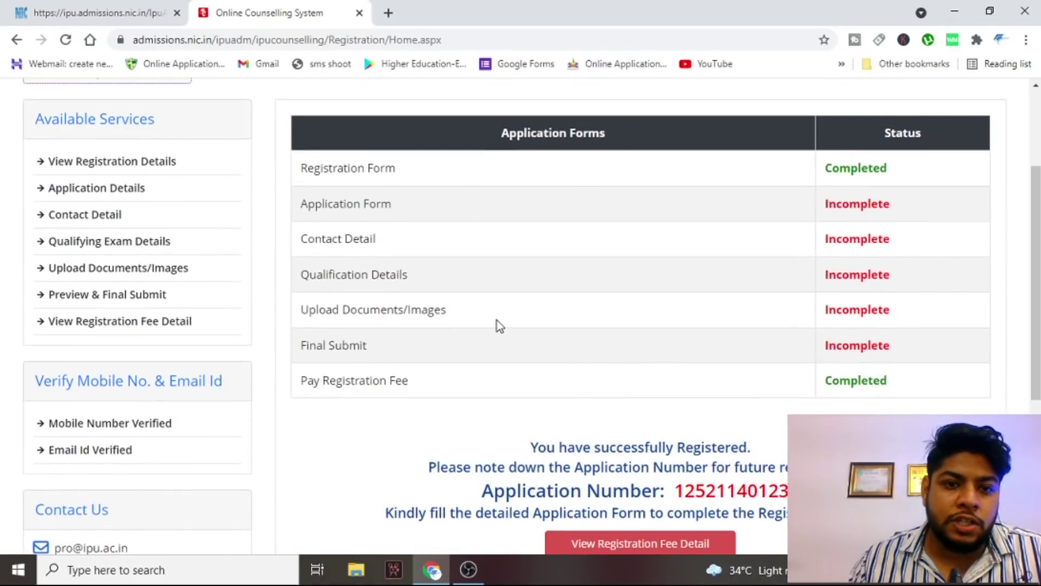
pyautogui.doubleClick(856, 379)
pyautogui.scroll(-1, 735, 267)
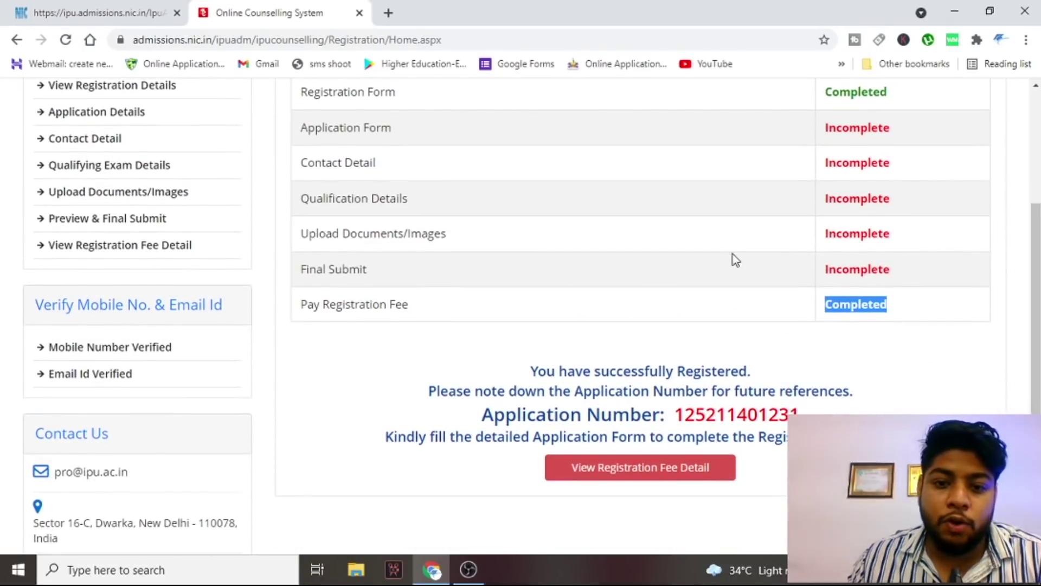
pyautogui.scroll(1, 485, 237)
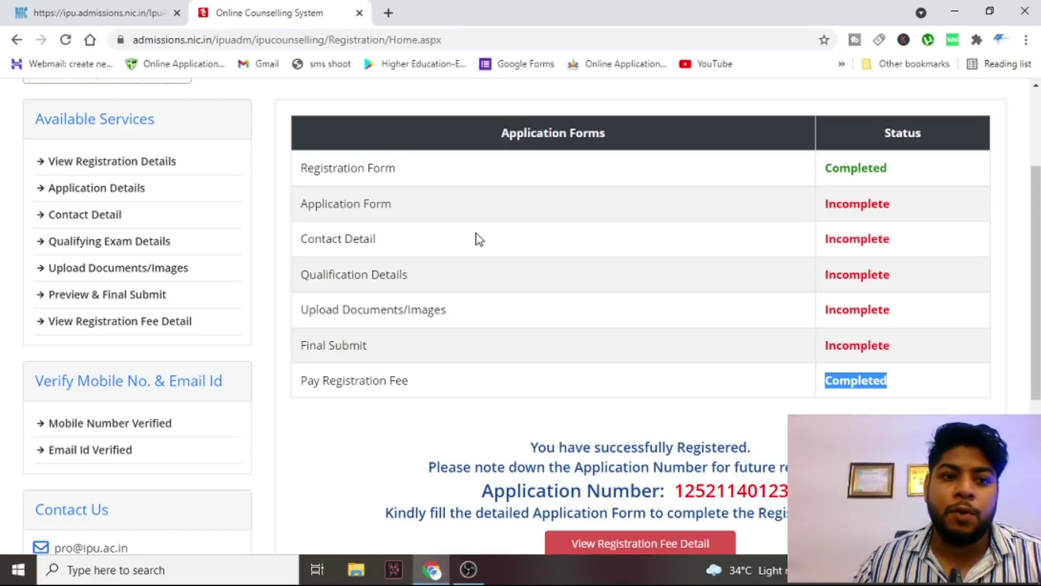
pyautogui.scroll(2, 549, 111)
pyautogui.scroll(-3, 448, 132)
pyautogui.scroll(1, 226, 128)
# - Open the application details form and set qualifying exam region Delhi (NCT) and religion HINDUISM
pyautogui.click(134, 195)
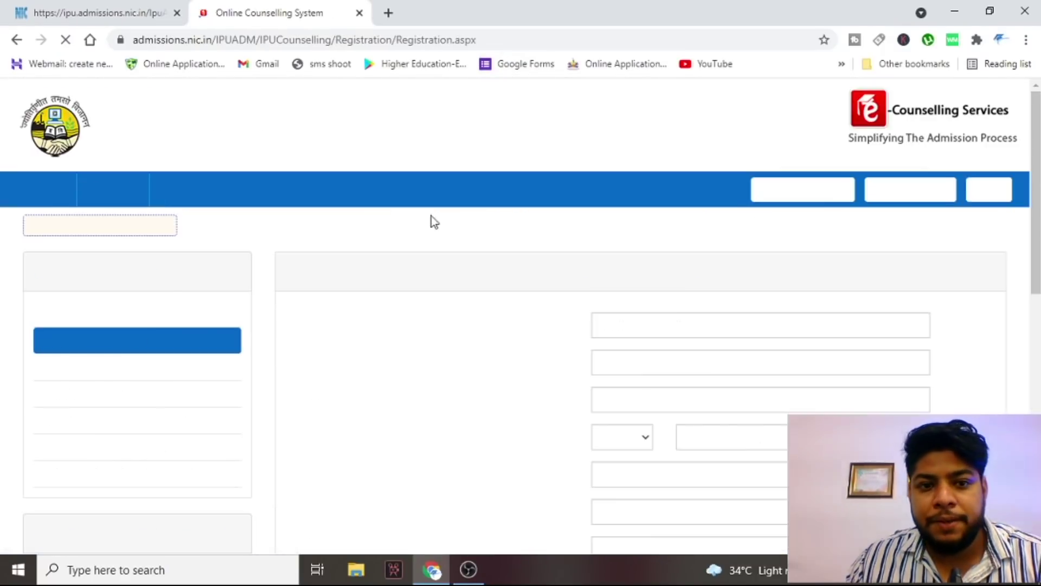
pyautogui.scroll(-3, 471, 237)
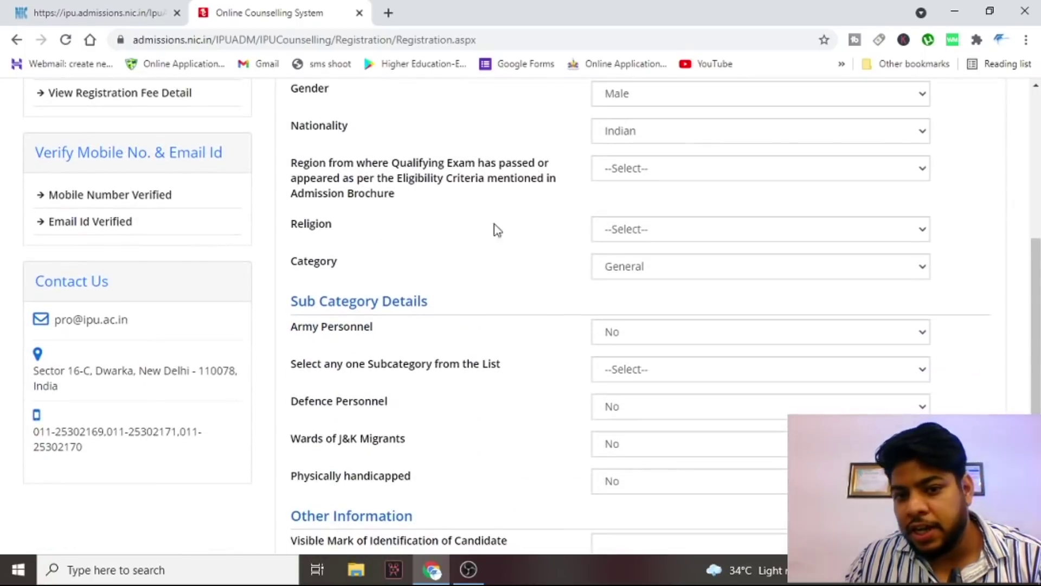
pyautogui.scroll(3, 516, 221)
pyautogui.scroll(2, 512, 222)
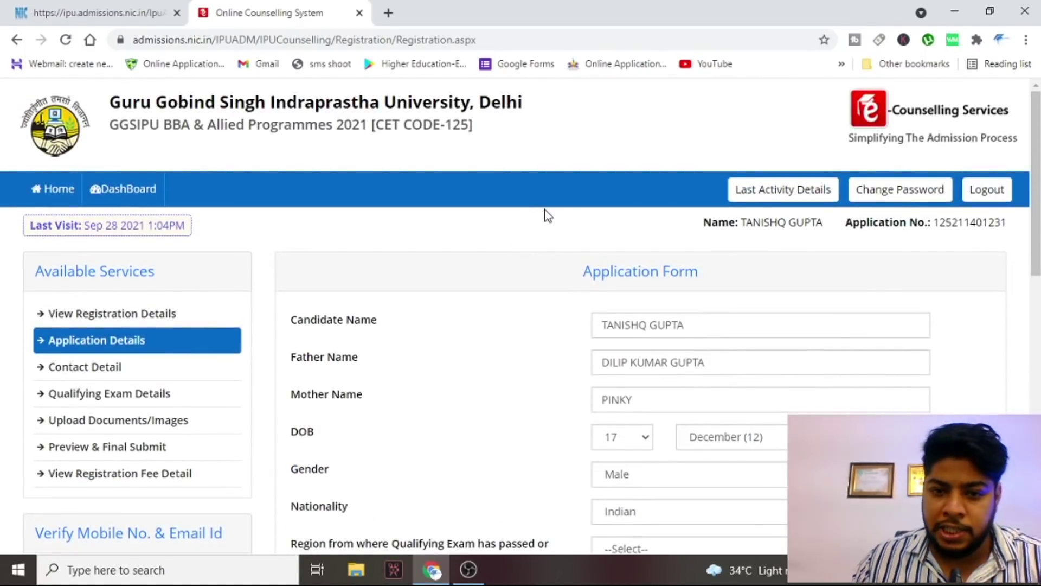
pyautogui.scroll(-2, 524, 241)
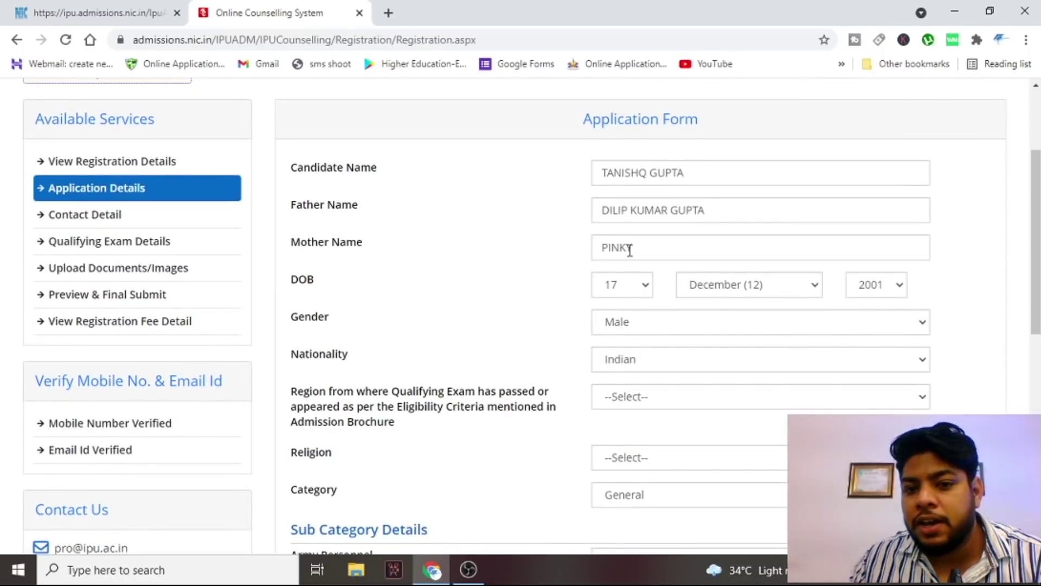
pyautogui.scroll(-1, 629, 252)
pyautogui.scroll(-1, 512, 261)
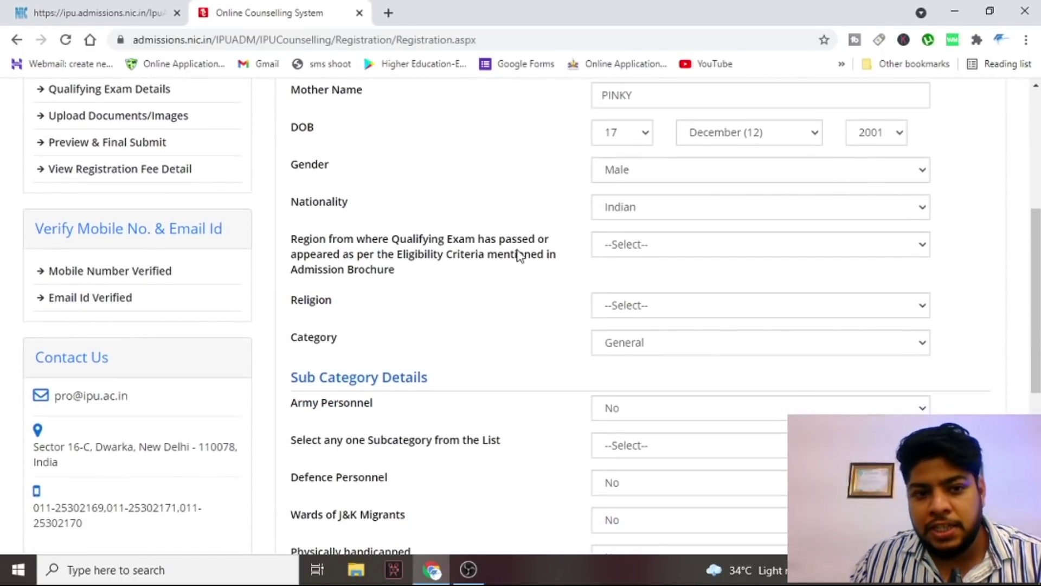
pyautogui.click(671, 257)
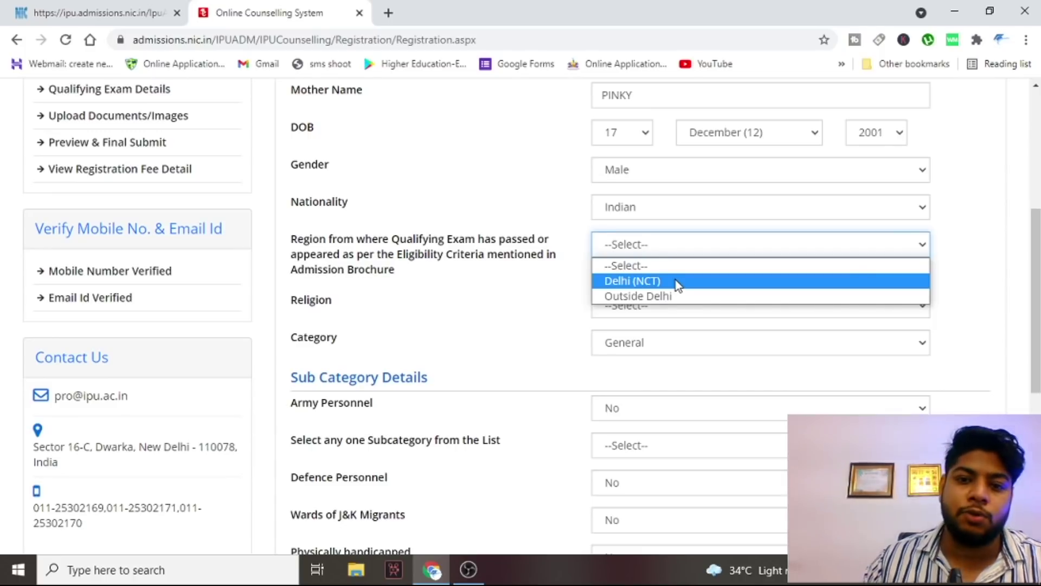
pyautogui.click(676, 280)
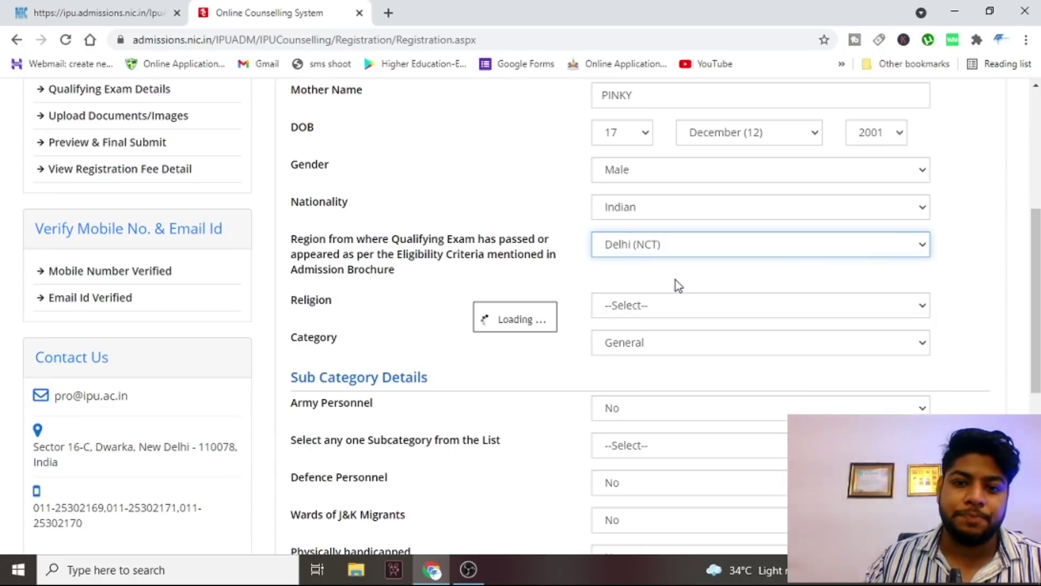
pyautogui.click(709, 307)
pyautogui.click(672, 342)
# - Keep the category as General and Army Personnel as No
pyautogui.scroll(-1, 662, 320)
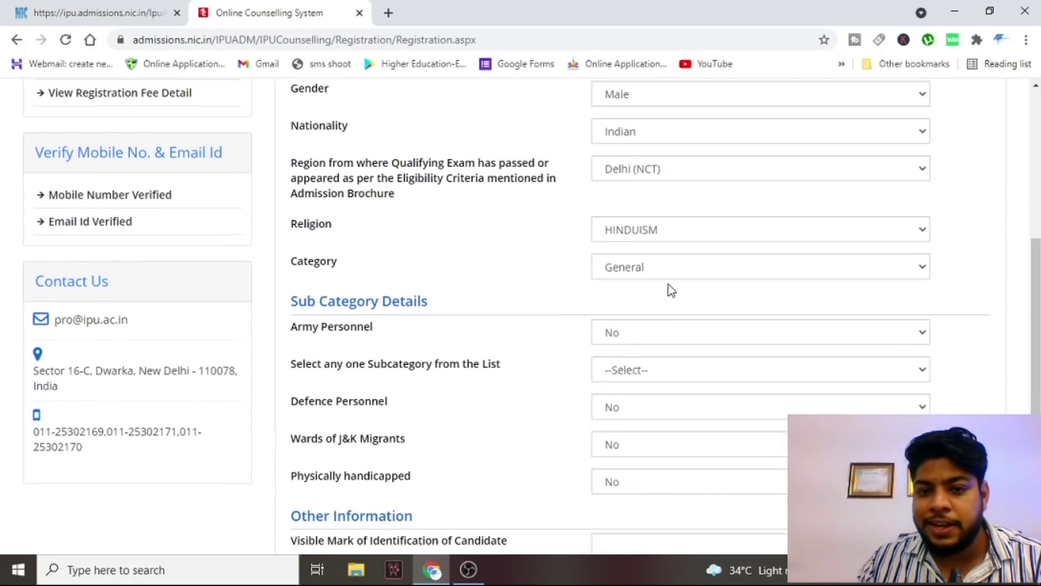
pyautogui.click(670, 273)
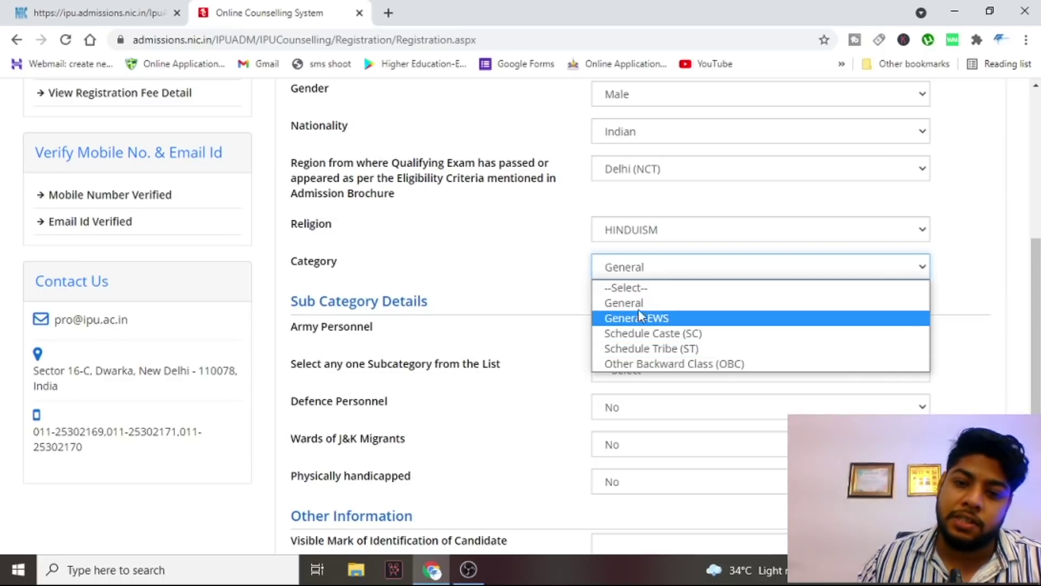
pyautogui.click(624, 302)
pyautogui.scroll(-1, 577, 286)
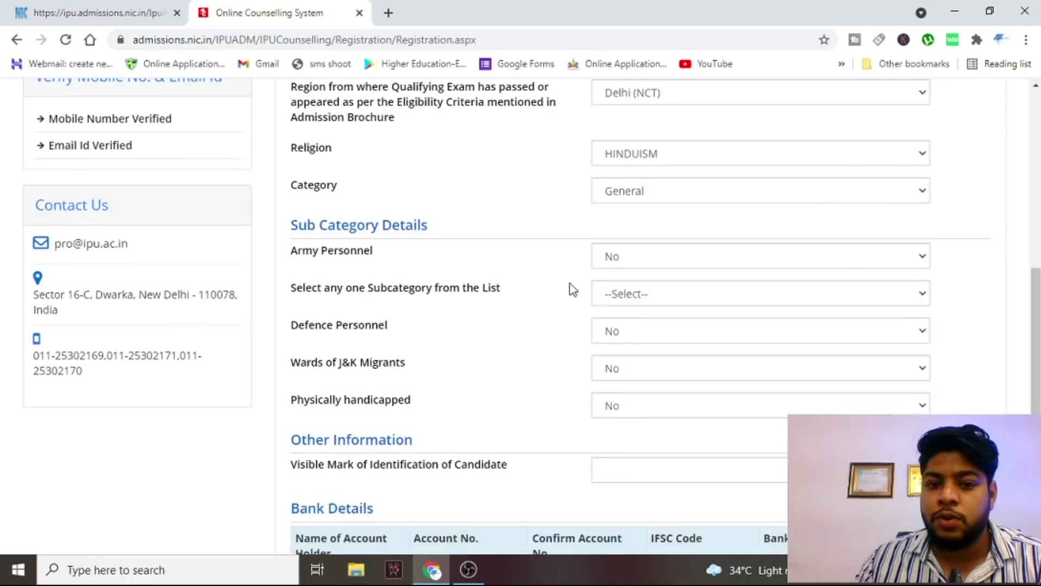
pyautogui.click(672, 264)
pyautogui.click(574, 264)
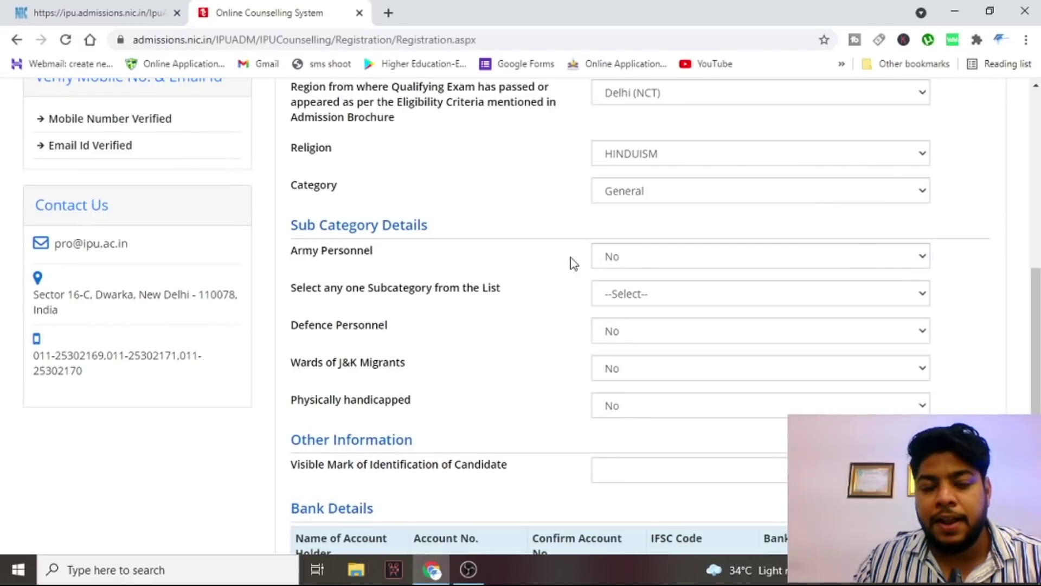
pyautogui.click(610, 256)
pyautogui.click(521, 235)
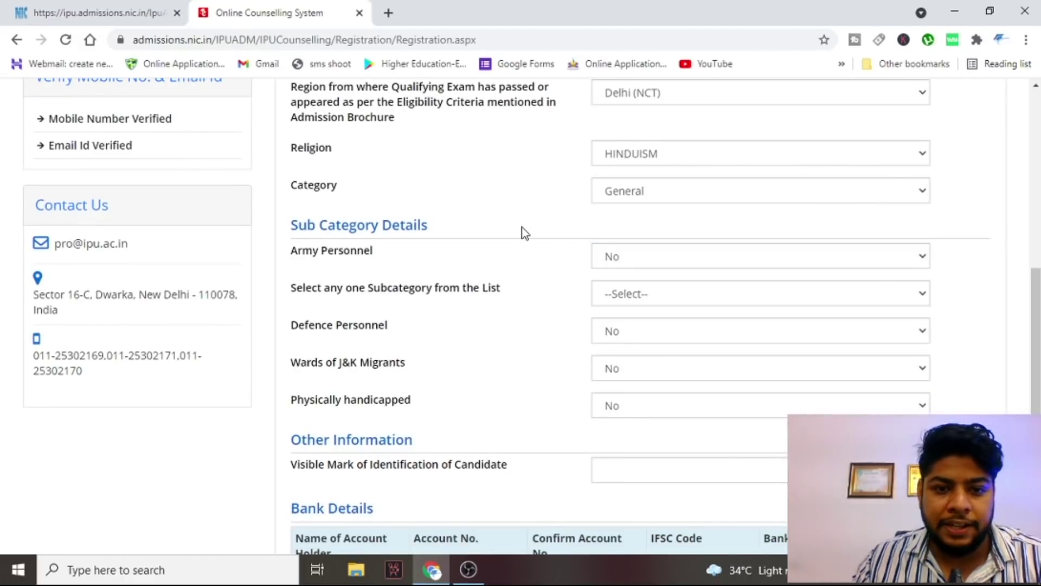
pyautogui.scroll(-1, 621, 229)
pyautogui.click(620, 227)
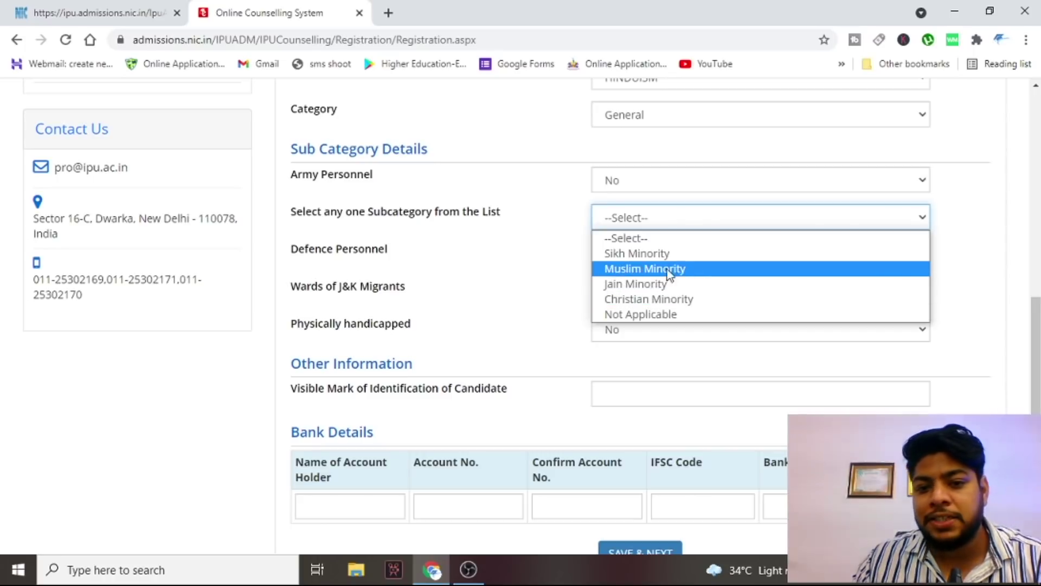
# - Set the subcategory to Not Applicable and keep Defence Personnel at No
pyautogui.click(666, 313)
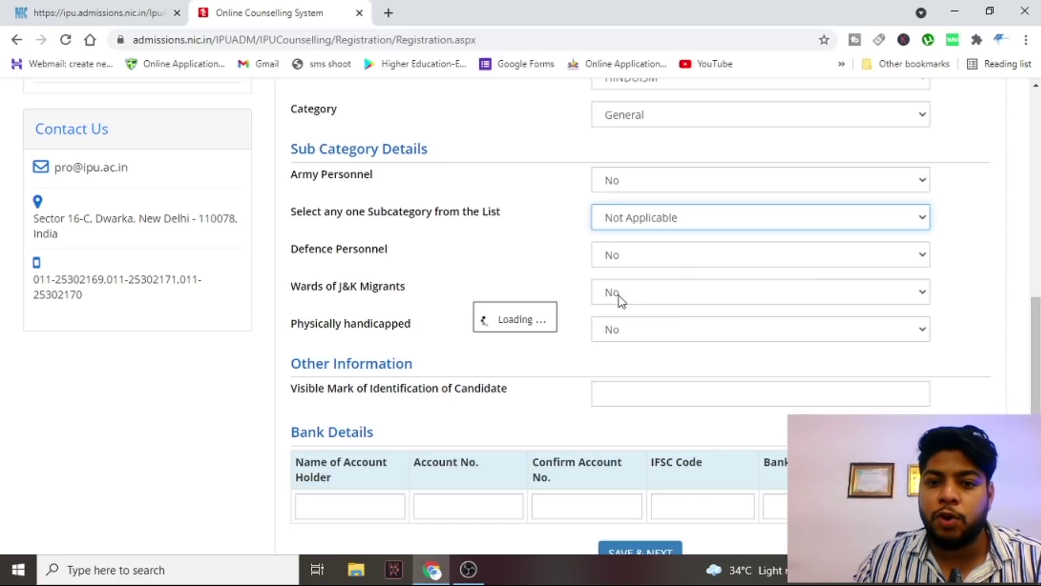
pyautogui.scroll(-1, 538, 257)
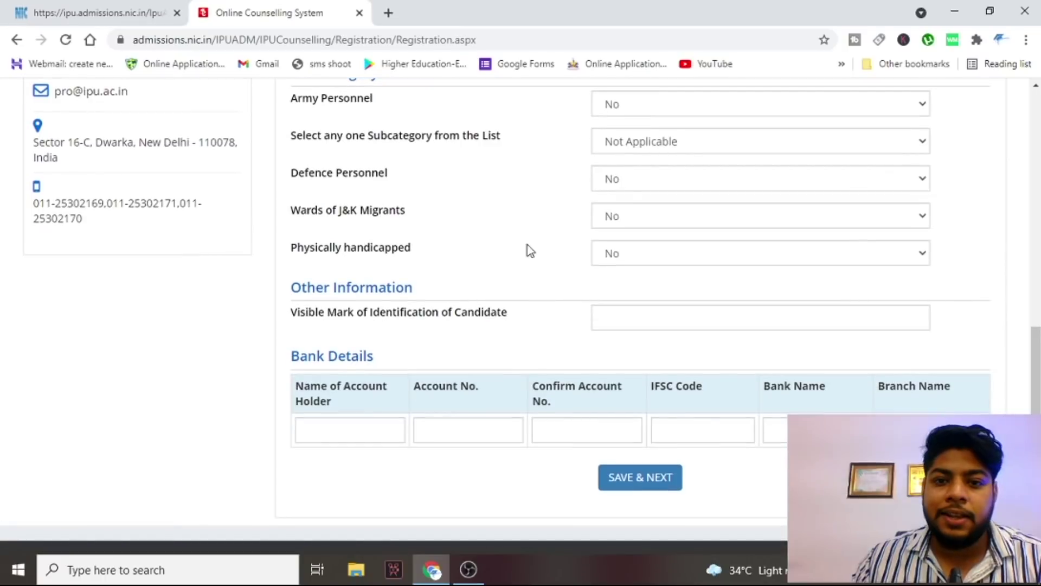
pyautogui.click(674, 186)
pyautogui.click(554, 182)
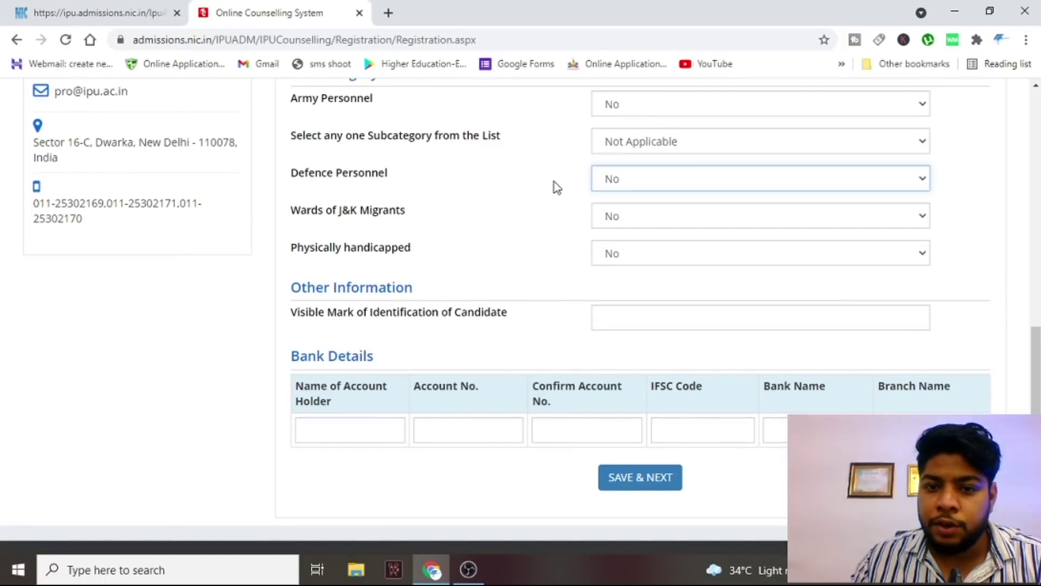
pyautogui.scroll(-1, 598, 251)
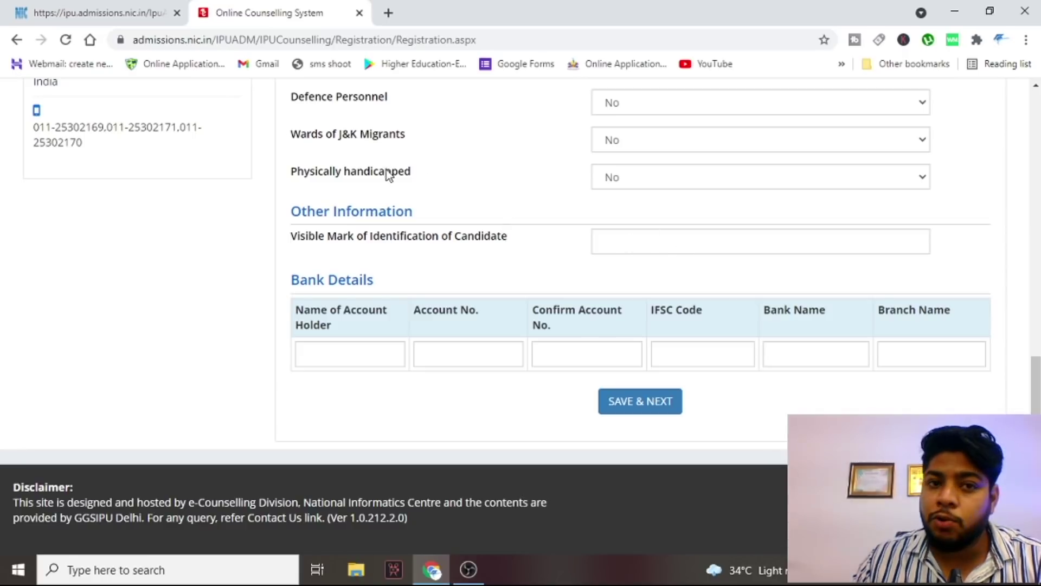
pyautogui.moveTo(340, 135); pyautogui.dragTo(431, 142)
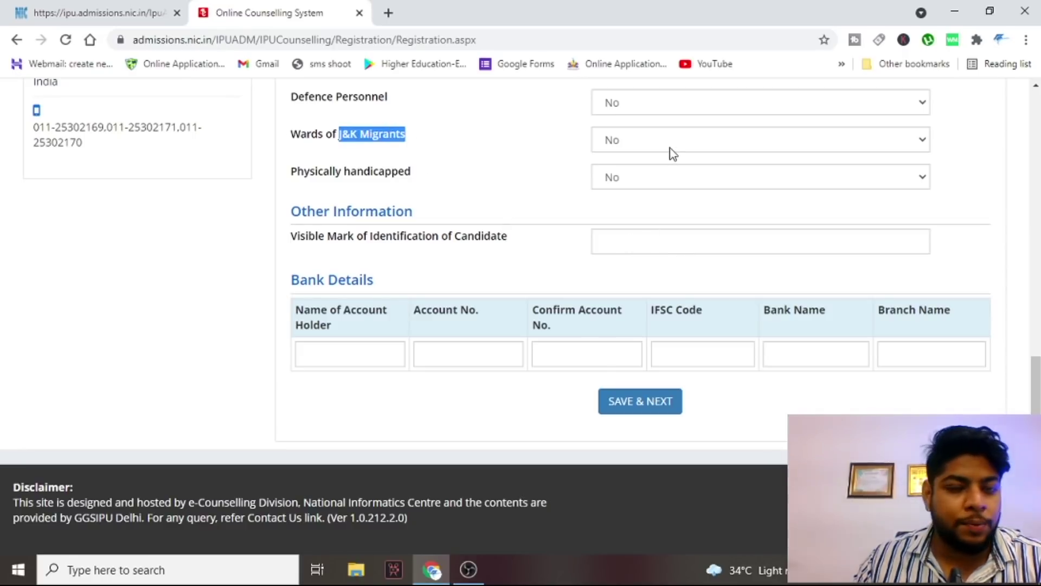
pyautogui.click(561, 170)
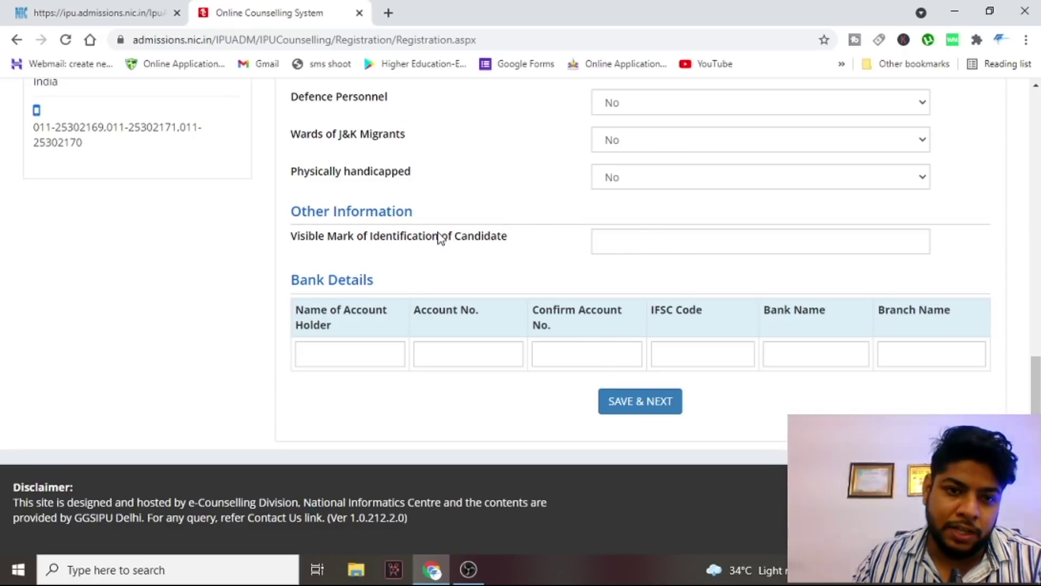
# - Enter 'mole on nose' as the visible identification mark
pyautogui.click(664, 239)
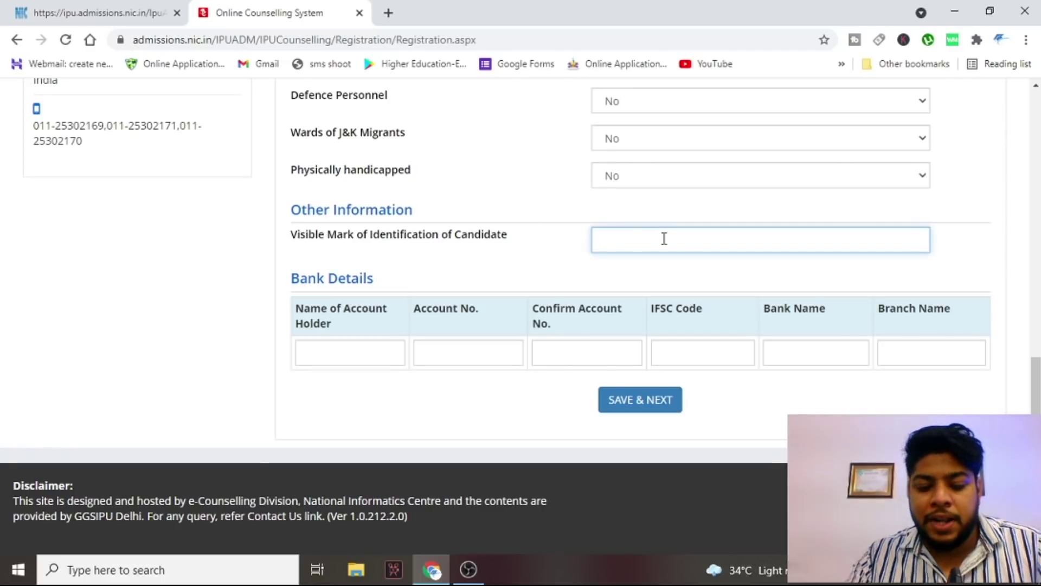
pyautogui.write('mole on')
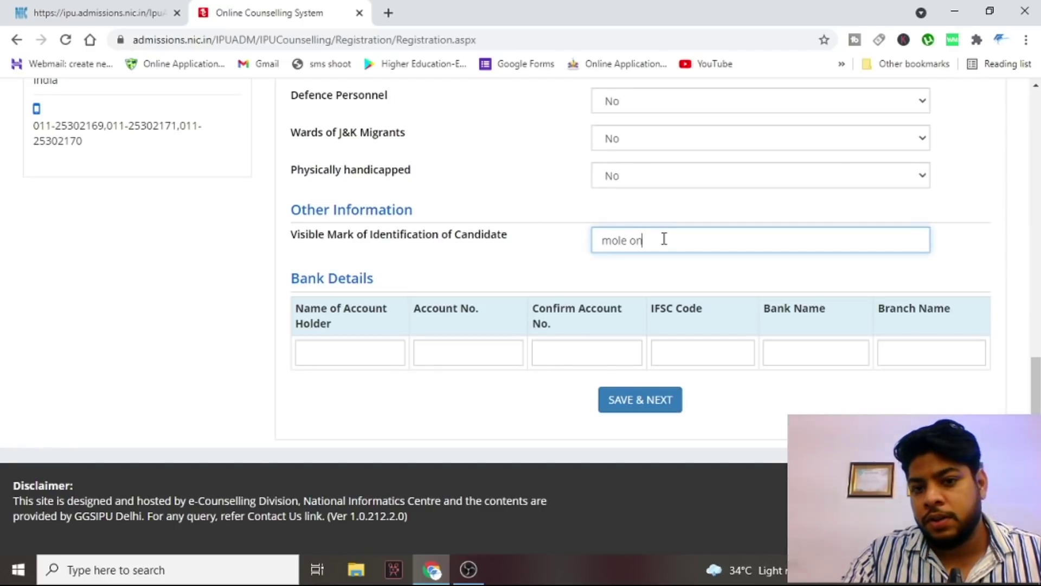
pyautogui.write(' nose')
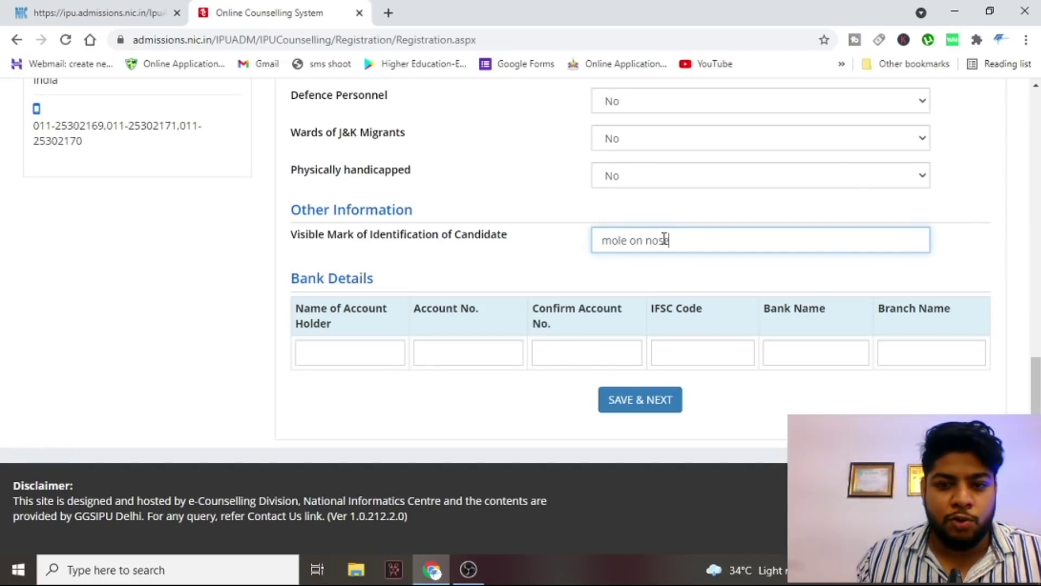
pyautogui.click(382, 342)
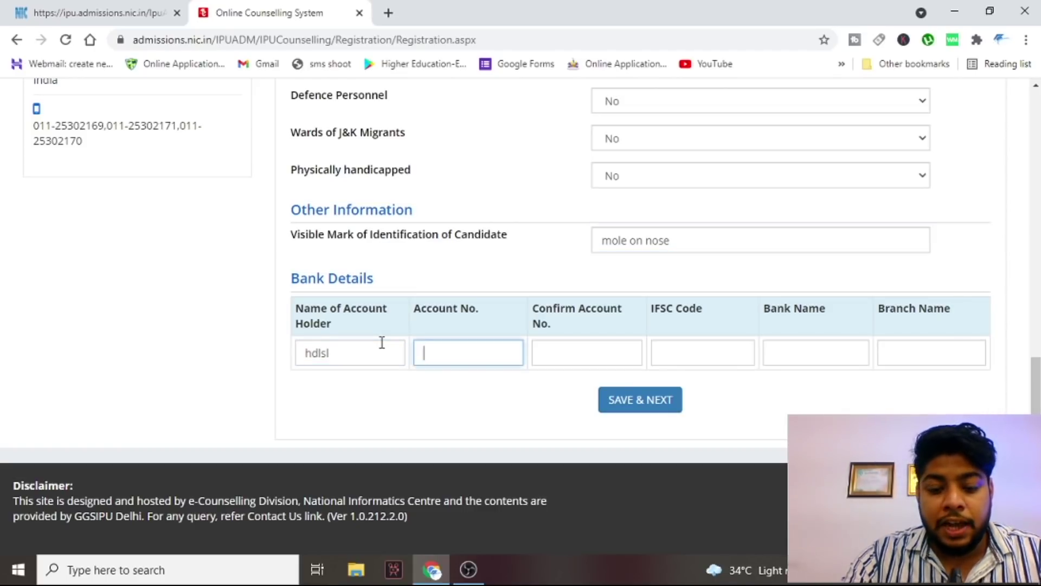
# - Enter the bank account number and confirm it in the next field
pyautogui.hotkey('ctrl', 'v')
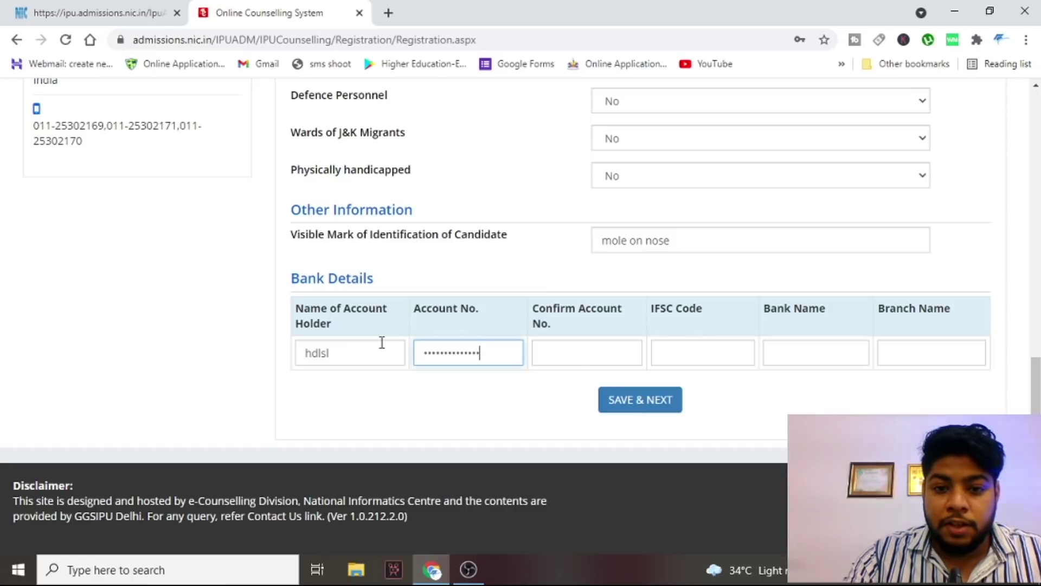
pyautogui.press('BackSpace')
pyautogui.press('BackSpace')
pyautogui.press('BackSpace')
pyautogui.press('BackSpace')
pyautogui.press('BackSpace')
pyautogui.press('BackSpace')
pyautogui.press('BackSpace')
pyautogui.press('BackSpace')
pyautogui.press('BackSpace')
pyautogui.press('BackSpace')
pyautogui.press('BackSpace')
pyautogui.press('BackSpace')
pyautogui.press('BackSpace')
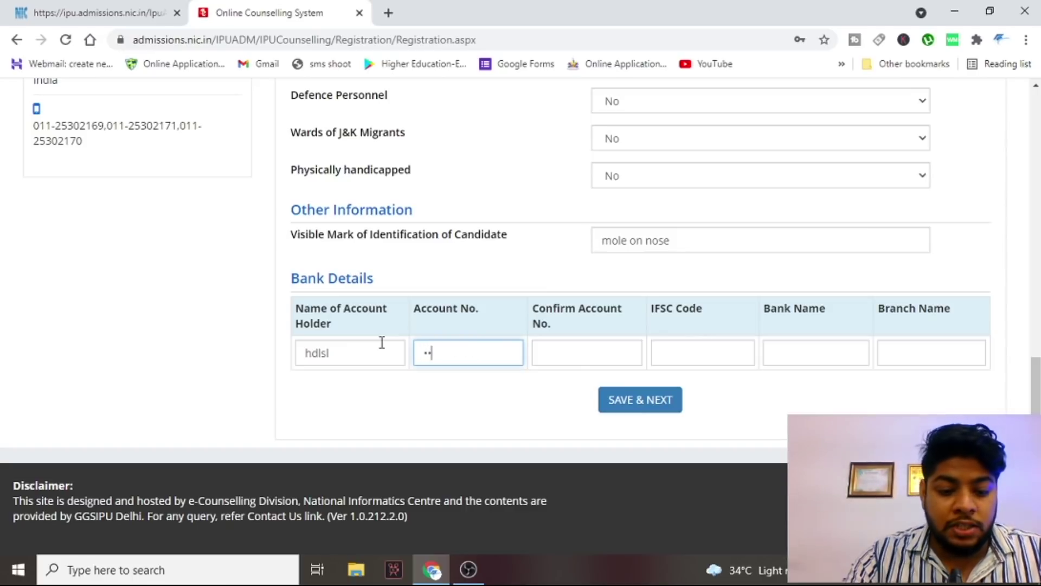
pyautogui.press('Tab')
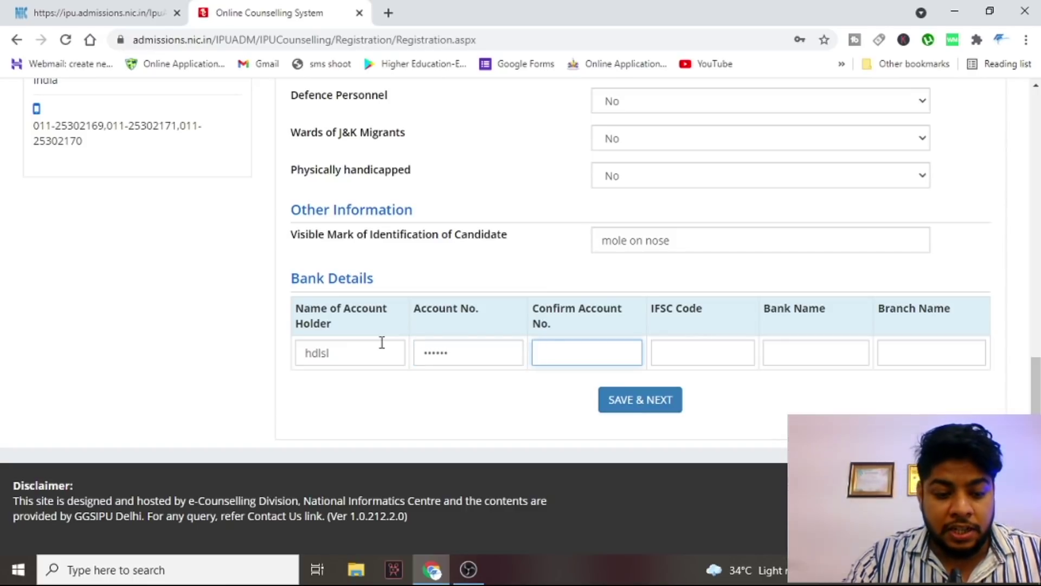
pyautogui.write('123456')
pyautogui.press('Tab')
# - Fill in bank name 'hjkldsl', branch 'lnldfs' and the IFSC code, then confirm saving
pyautogui.click(793, 358)
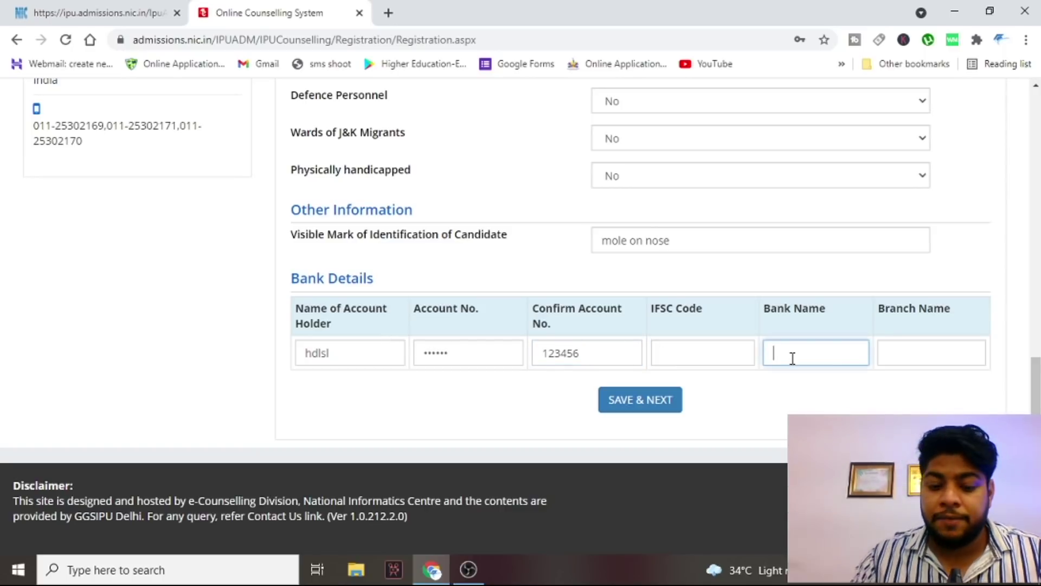
pyautogui.write('hjkldsl')
pyautogui.press('Tab')
pyautogui.write('lnldfs')
pyautogui.click(718, 345)
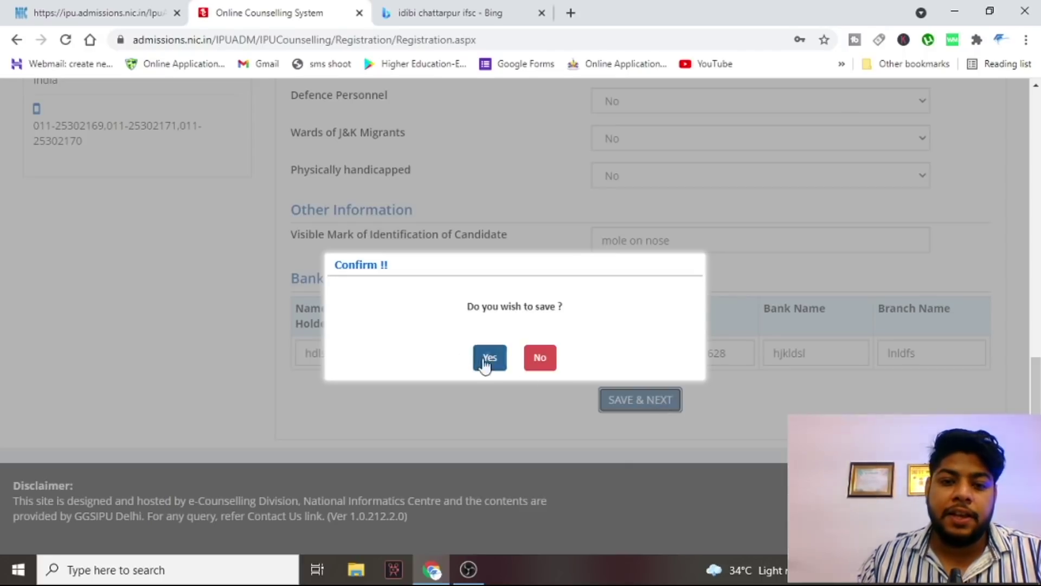
pyautogui.click(486, 358)
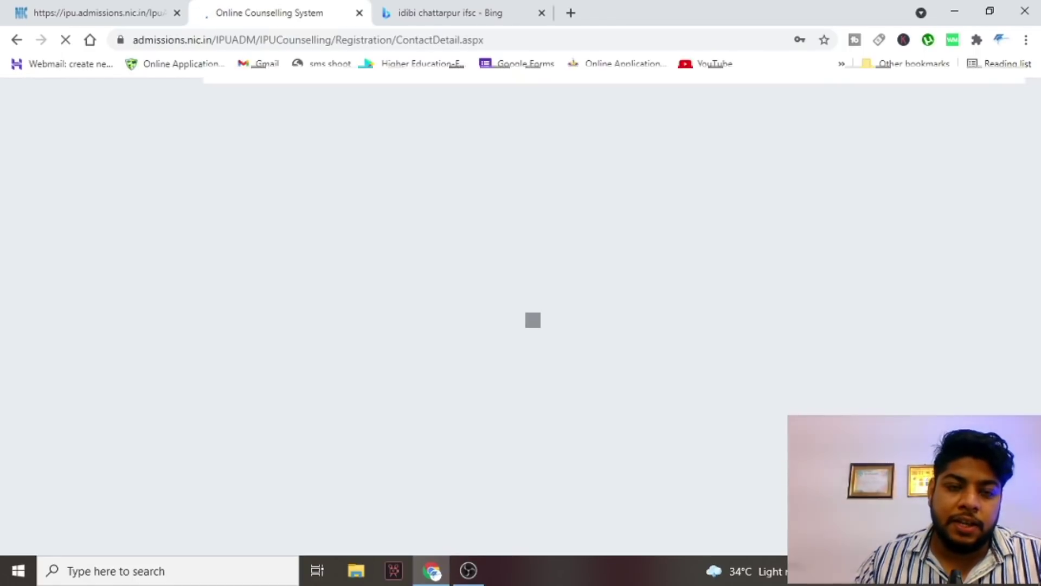
# - Return to the application form, verify the confirmed account number and save the bank details
pyautogui.scroll(-3, 533, 320)
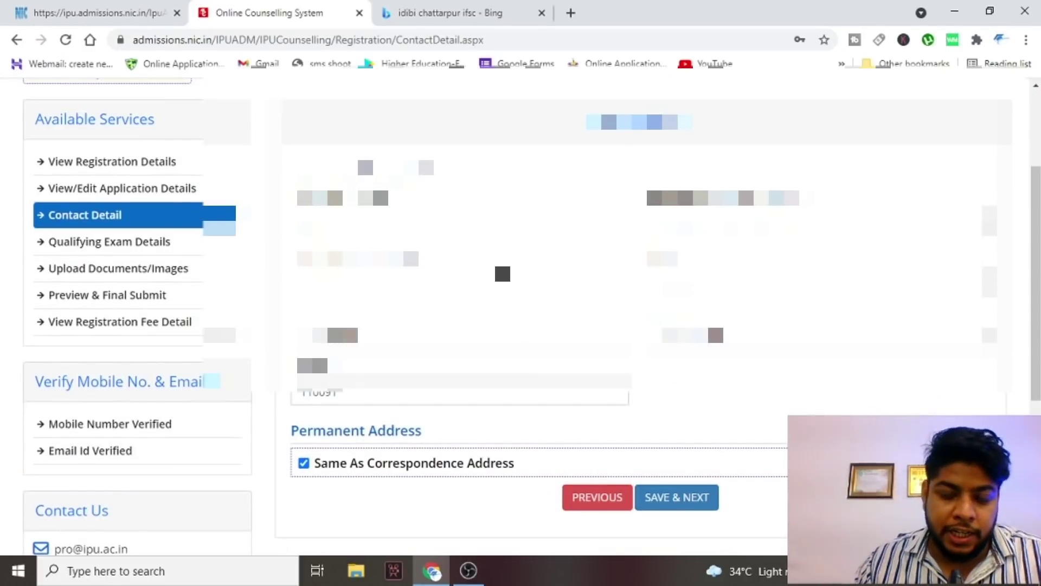
pyautogui.scroll(-2, 472, 289)
pyautogui.scroll(-3, 471, 289)
pyautogui.scroll(5, 472, 289)
pyautogui.scroll(-4, 472, 289)
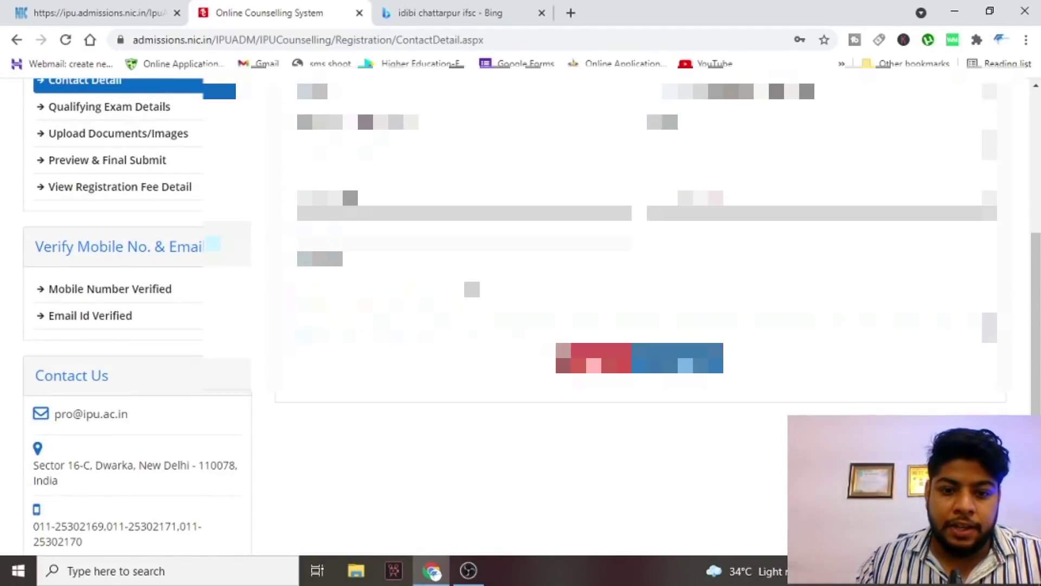
pyautogui.scroll(3, 472, 290)
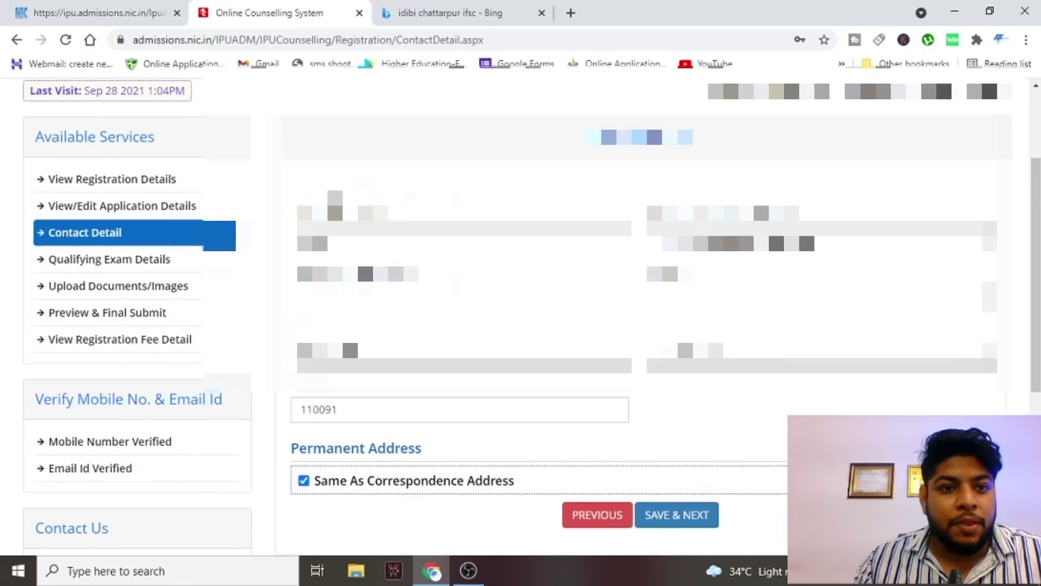
pyautogui.scroll(-2, 548, 396)
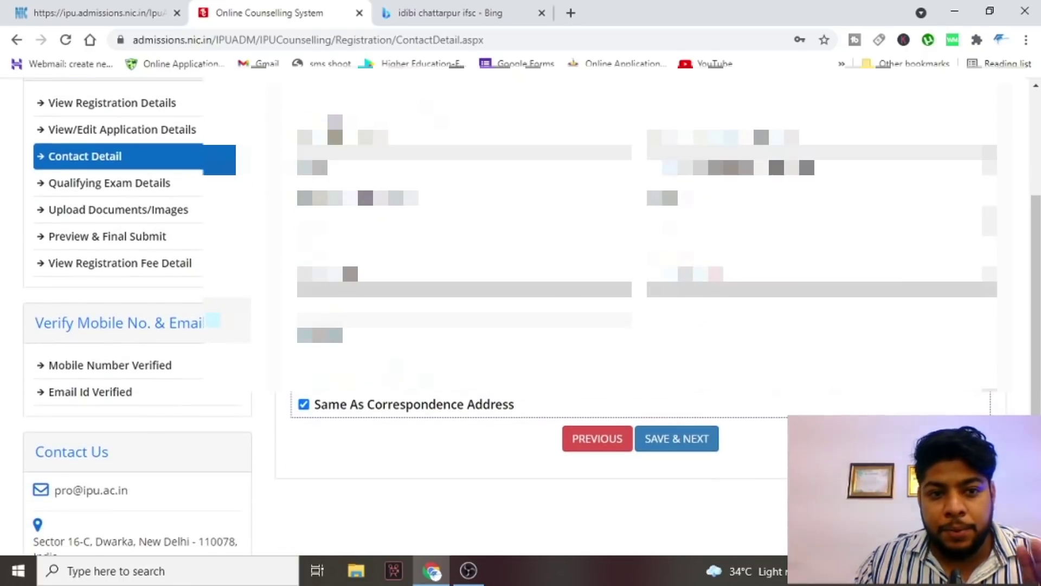
pyautogui.click(586, 439)
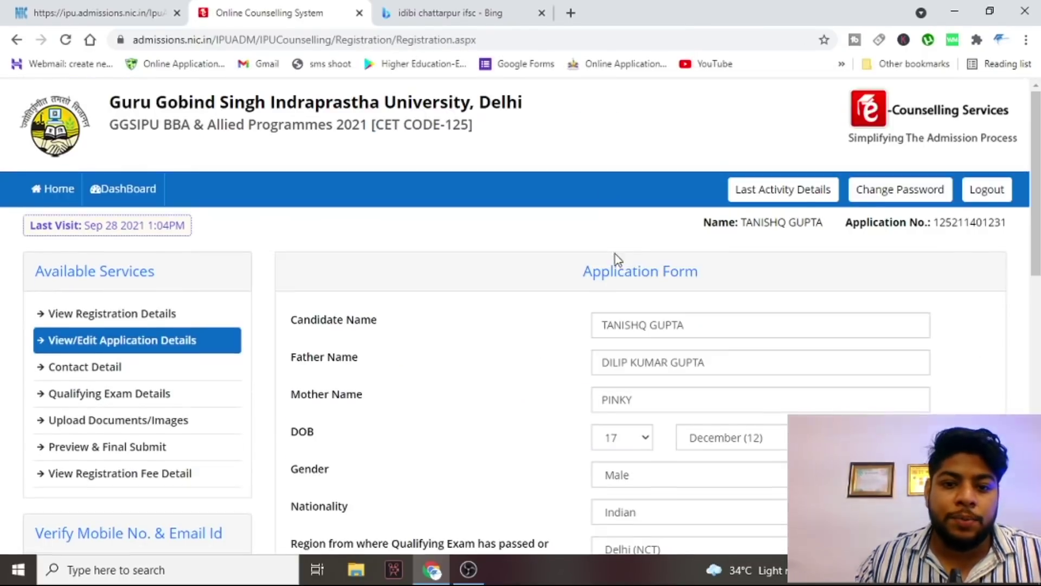
pyautogui.scroll(-10, 619, 256)
pyautogui.click(595, 428)
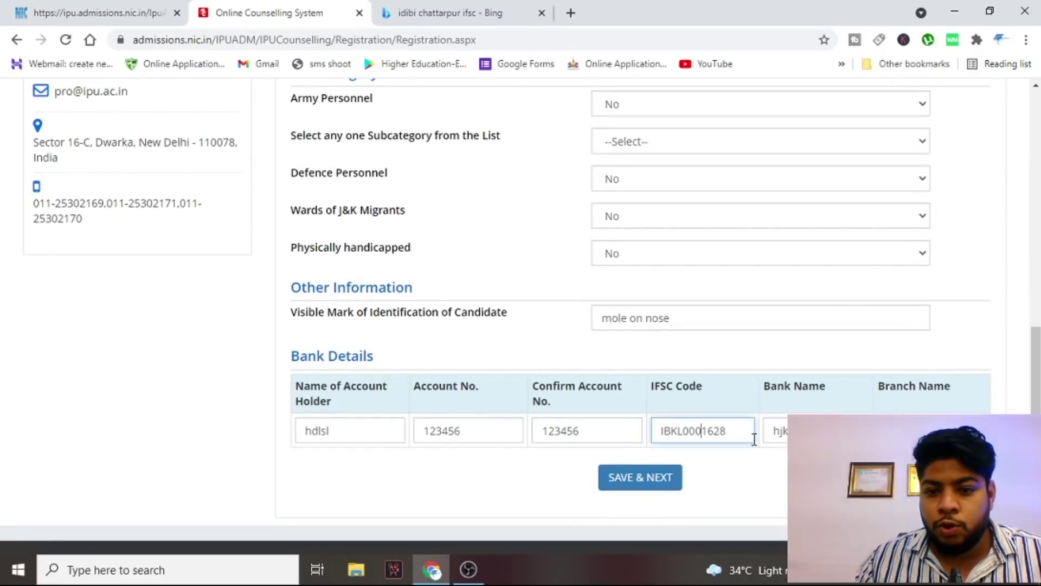
pyautogui.click(641, 476)
# - Save the contact details with permanent address same as correspondence address
pyautogui.scroll(-1, 518, 220)
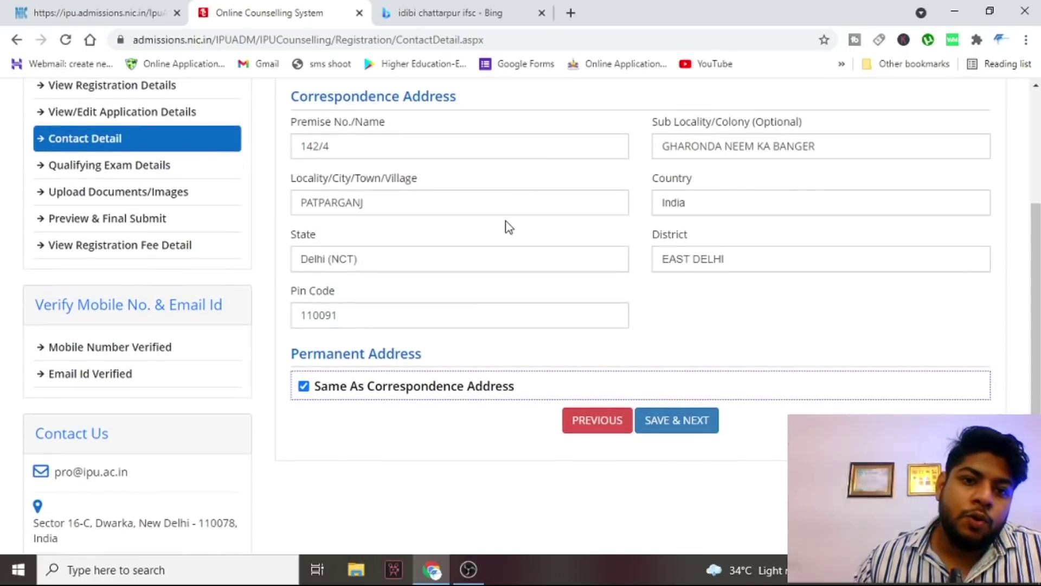
pyautogui.scroll(-1, 488, 231)
pyautogui.scroll(1, 452, 240)
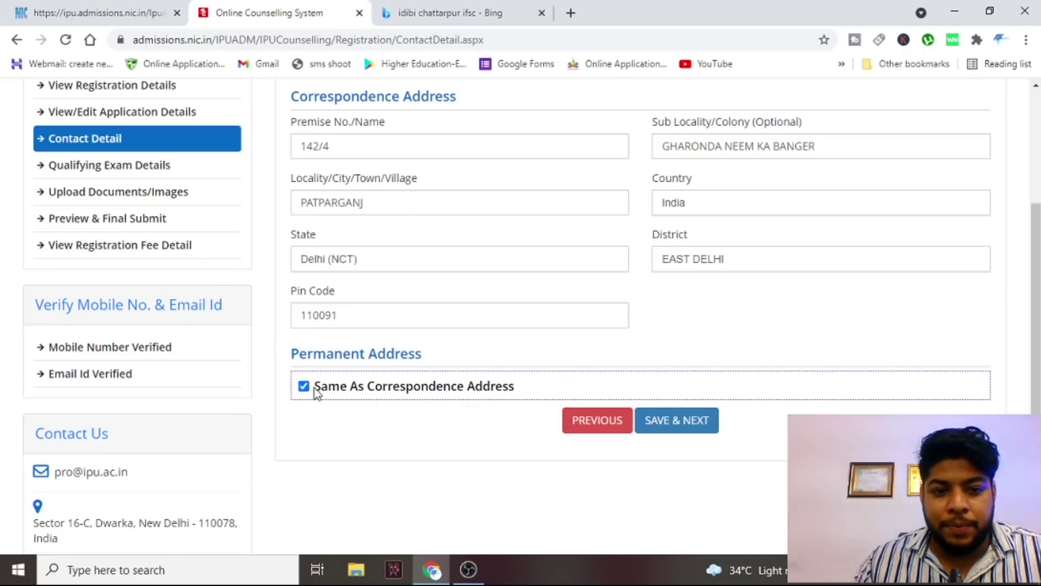
pyautogui.click(680, 428)
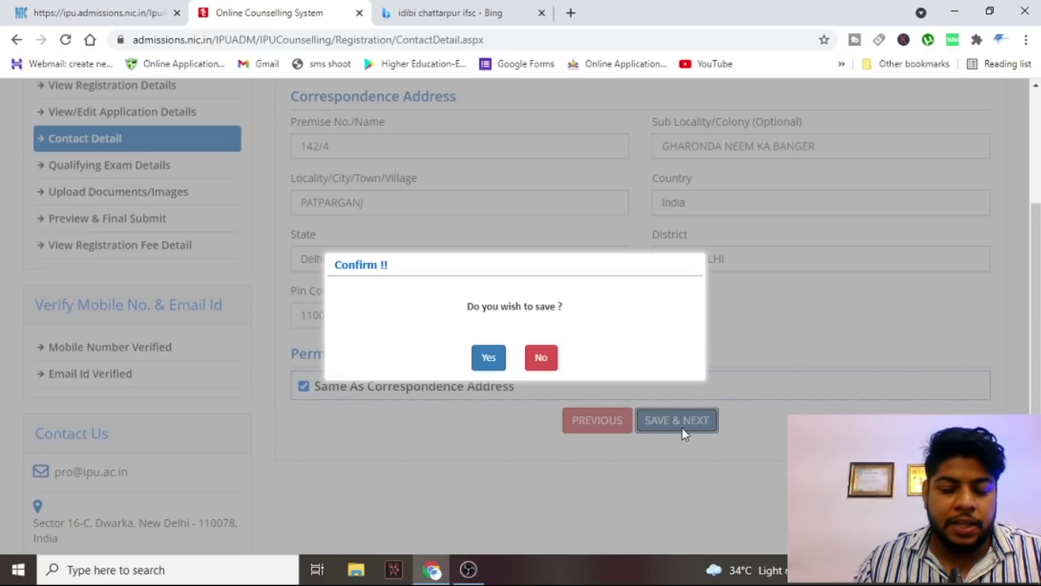
pyautogui.click(476, 362)
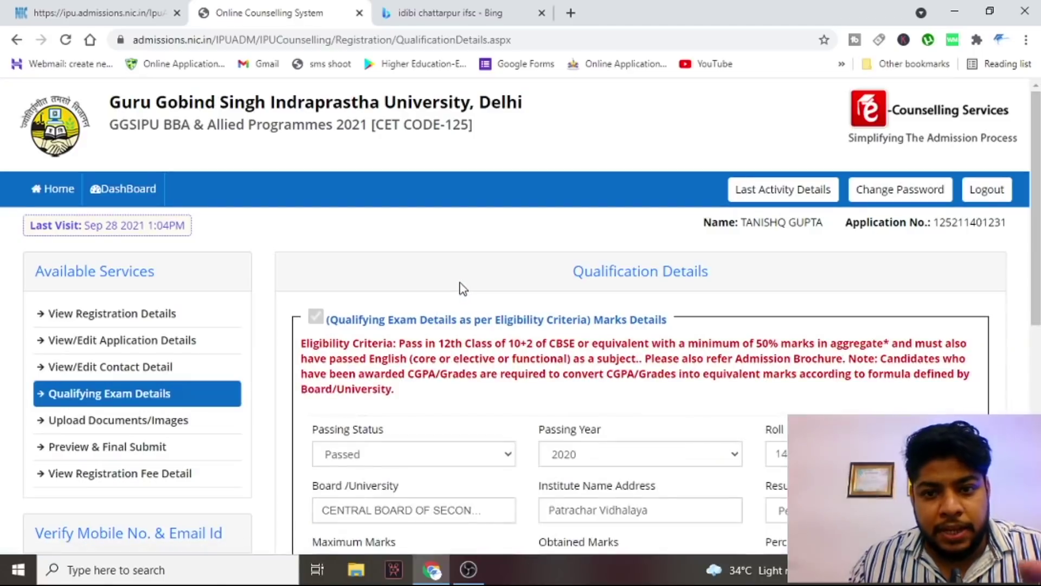
# - Keep passing year 2020 with 348 of 500 marks and save the qualification details
pyautogui.scroll(-3, 472, 285)
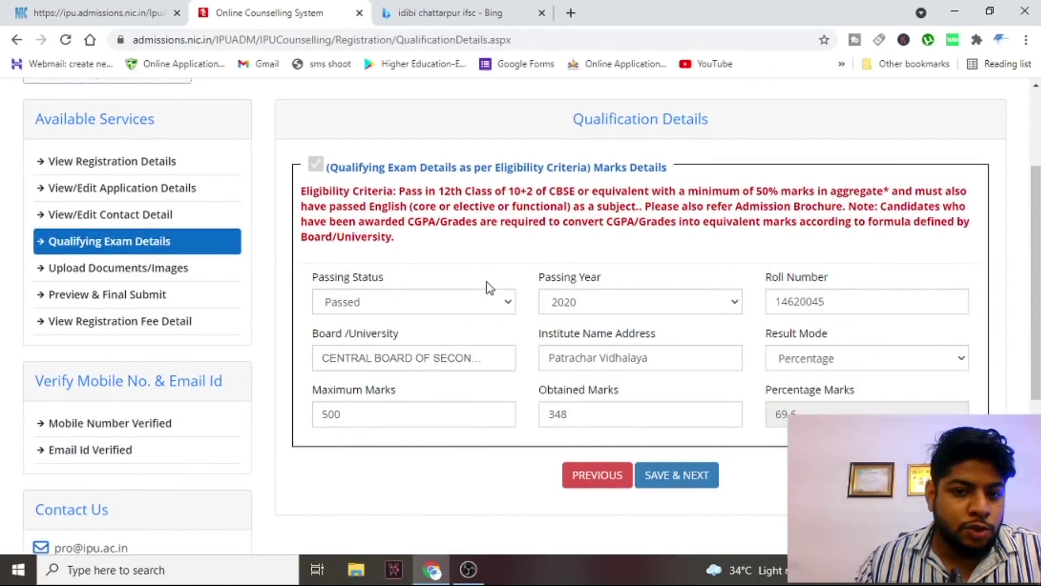
pyautogui.scroll(-2, 490, 288)
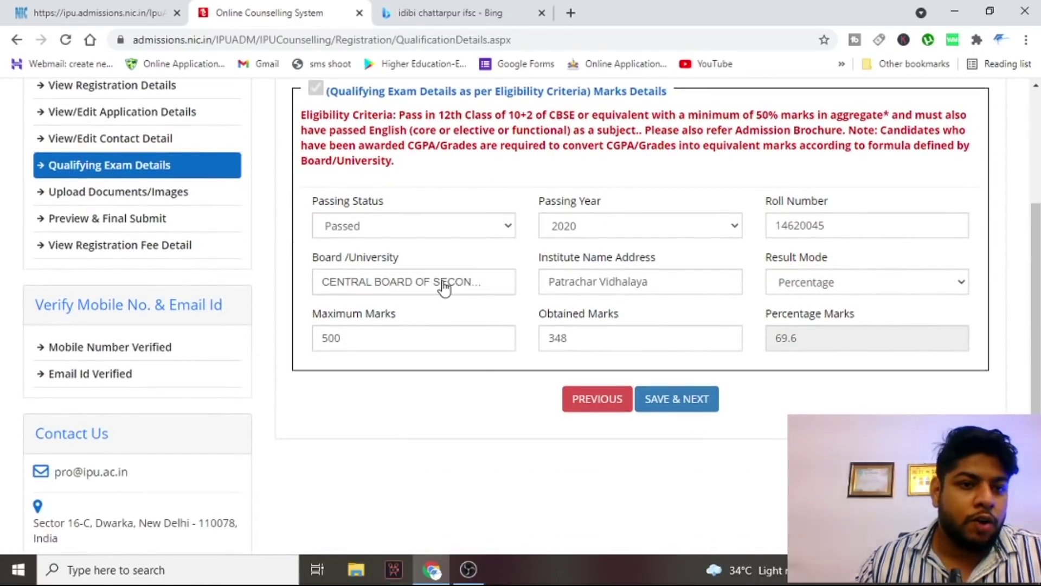
pyautogui.click(637, 227)
pyautogui.click(678, 190)
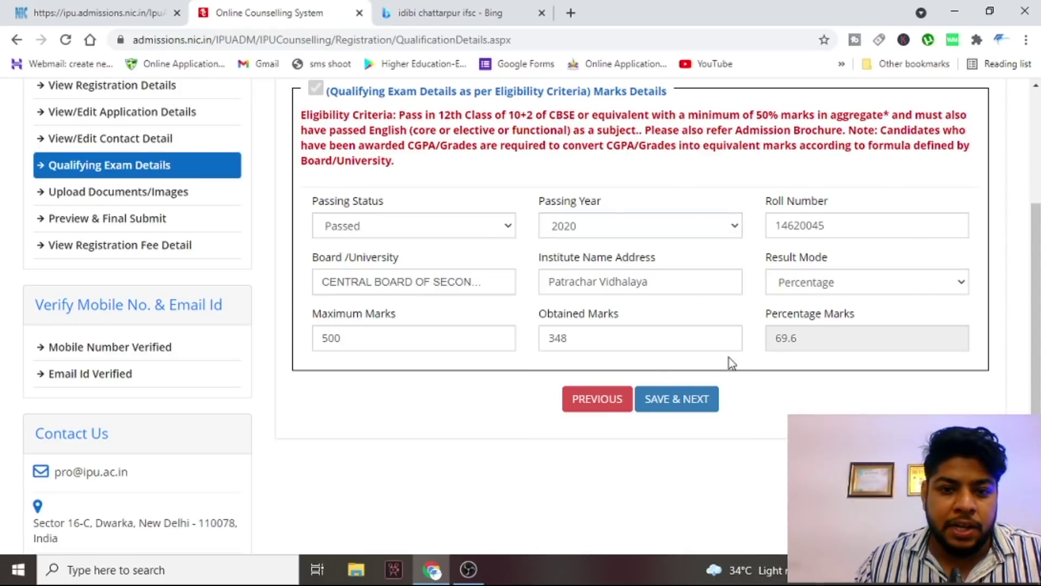
pyautogui.click(707, 400)
pyautogui.click(485, 357)
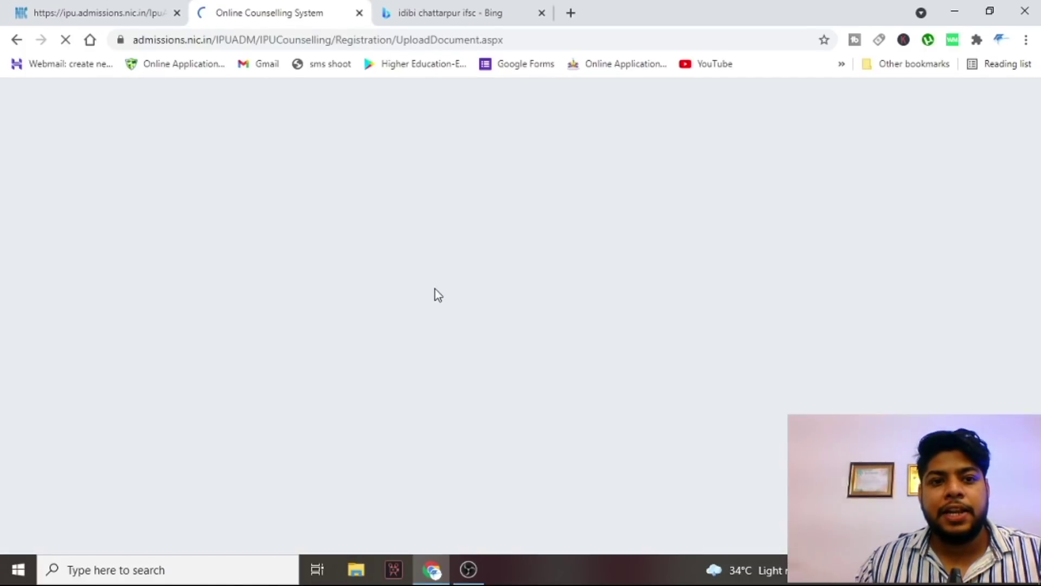
# - Review the 12th marksheet PDF and cancelled cheque JPG format and size specifications
pyautogui.scroll(-3, 491, 279)
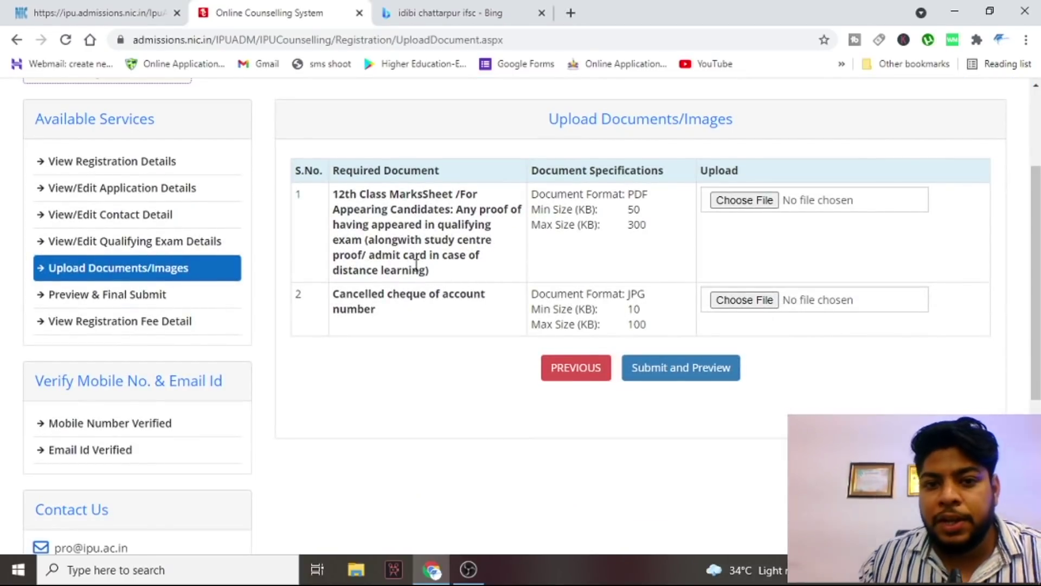
pyautogui.moveTo(338, 194); pyautogui.dragTo(628, 262)
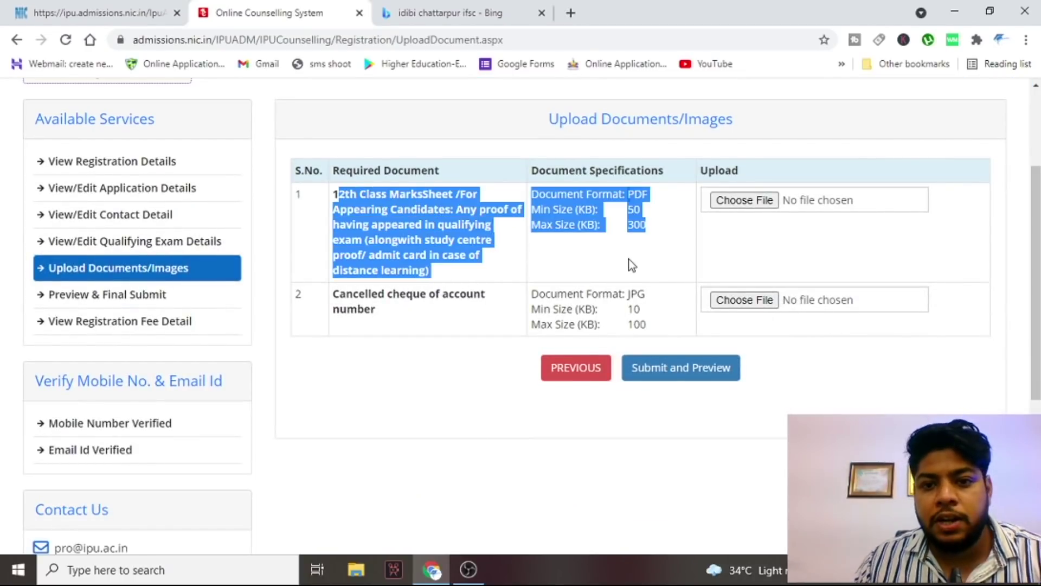
pyautogui.click(630, 240)
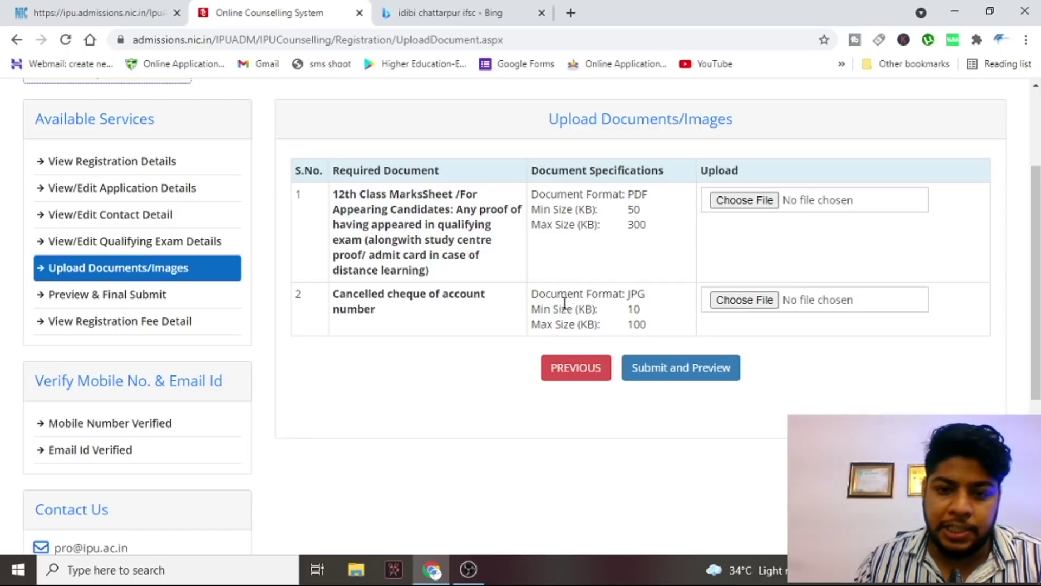
pyautogui.moveTo(627, 293); pyautogui.dragTo(665, 324)
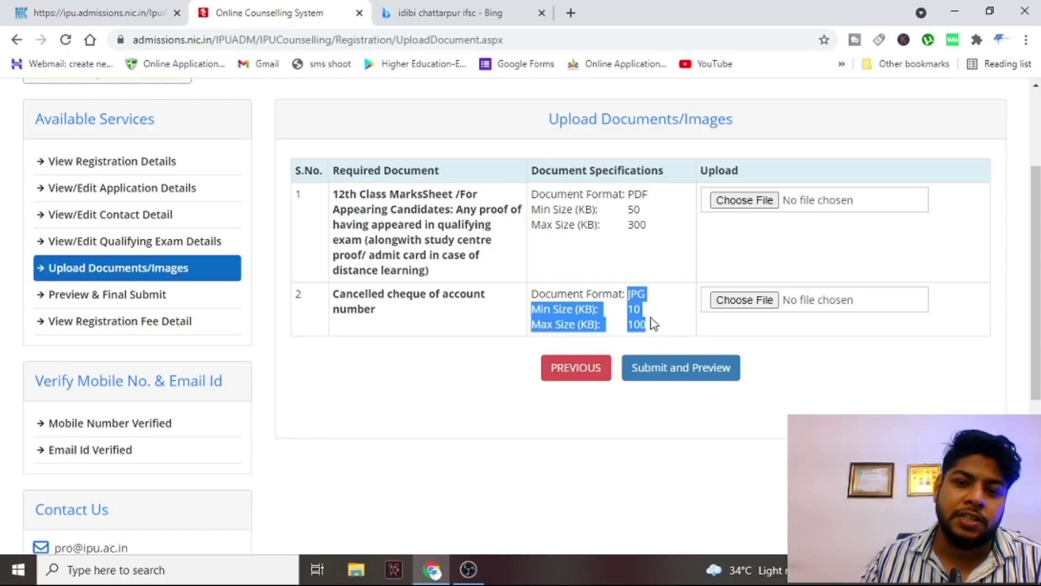
pyautogui.click(665, 324)
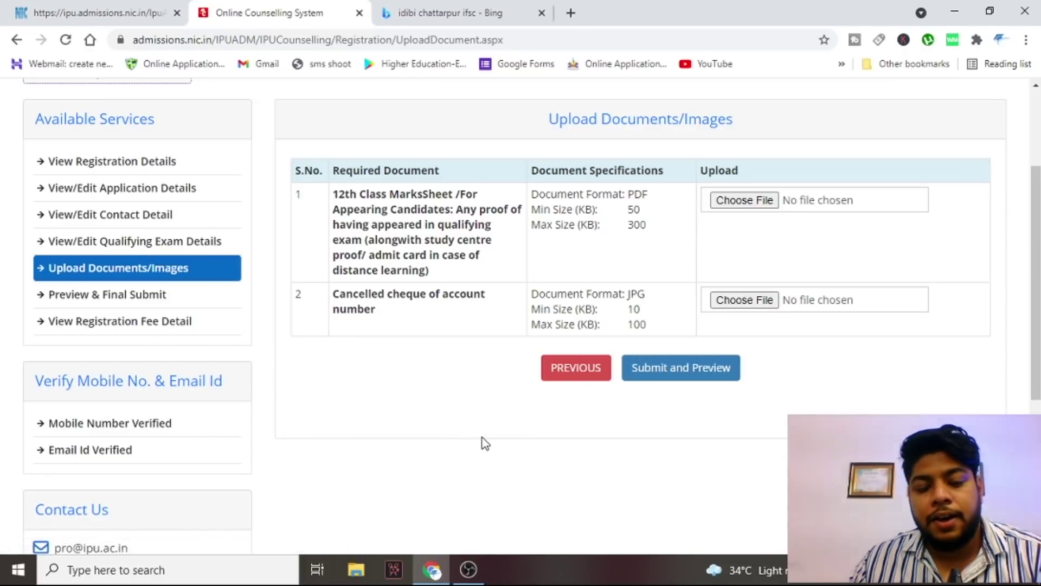
# - Open the Registration Form view to review the candidate's personal details
pyautogui.scroll(-1, 481, 443)
pyautogui.scroll(2, 429, 375)
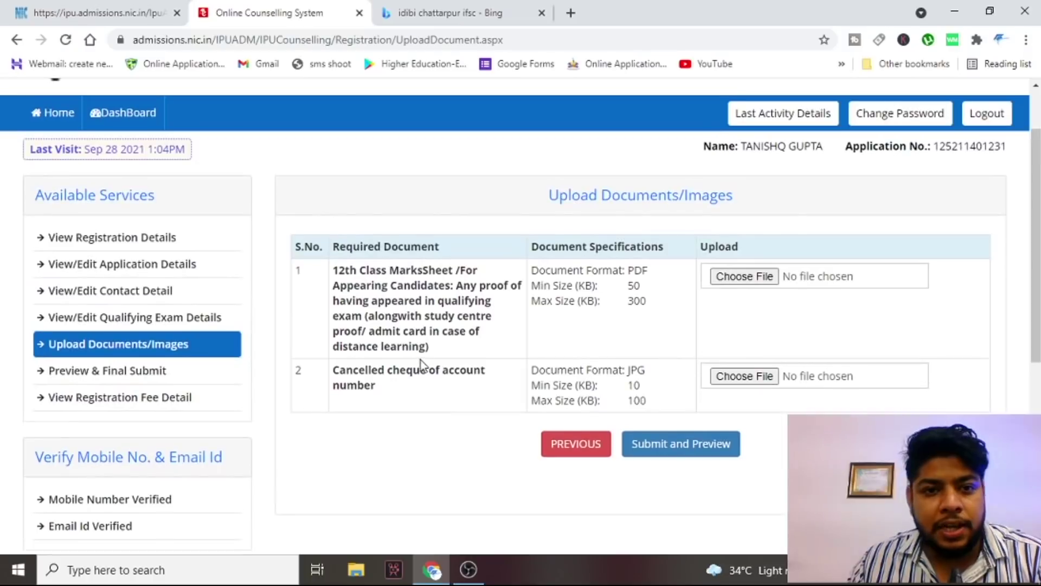
pyautogui.click(124, 247)
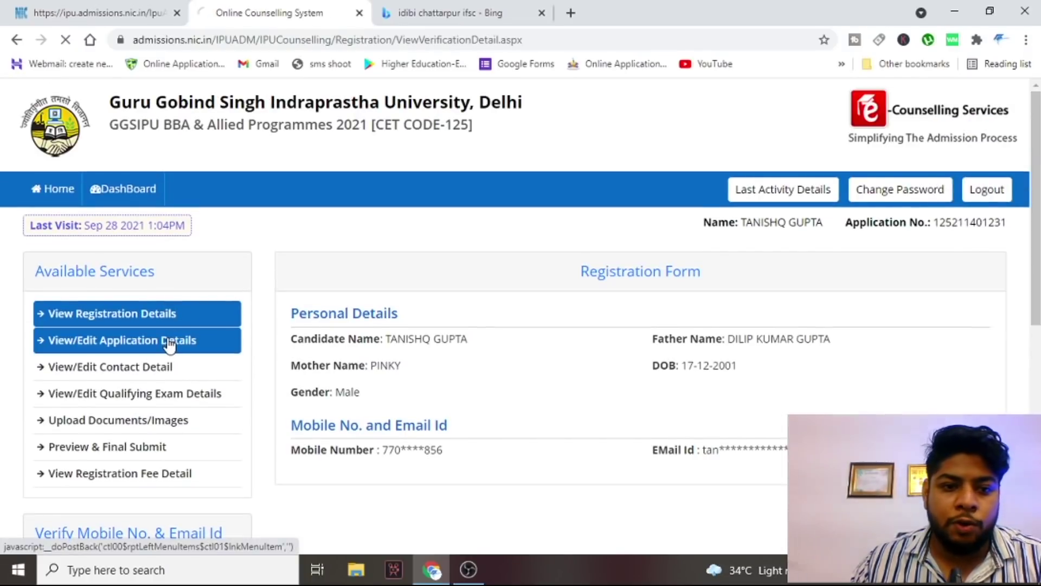
pyautogui.click(220, 309)
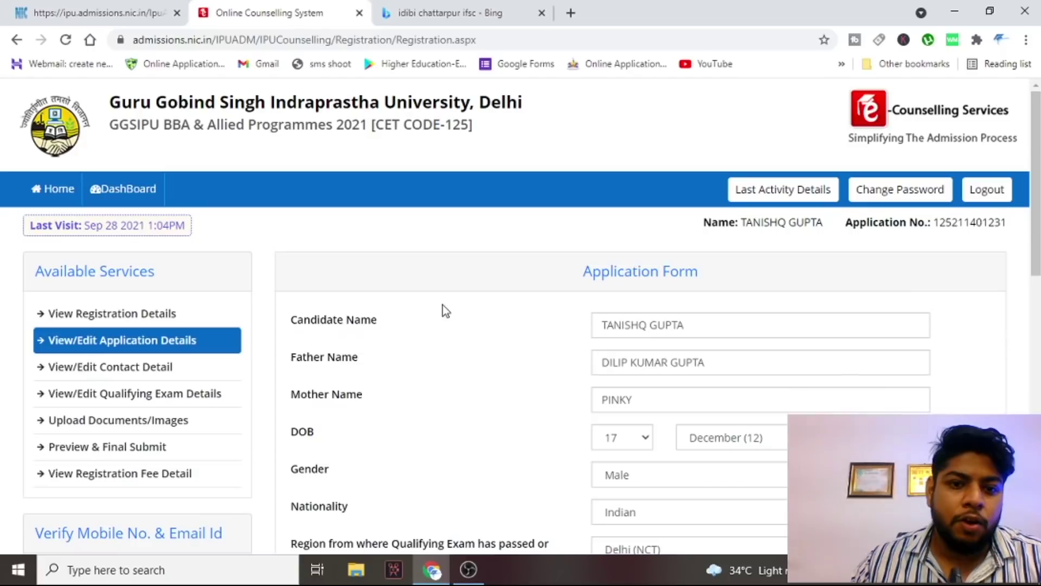
pyautogui.scroll(-3, 443, 304)
pyautogui.scroll(-10, 446, 312)
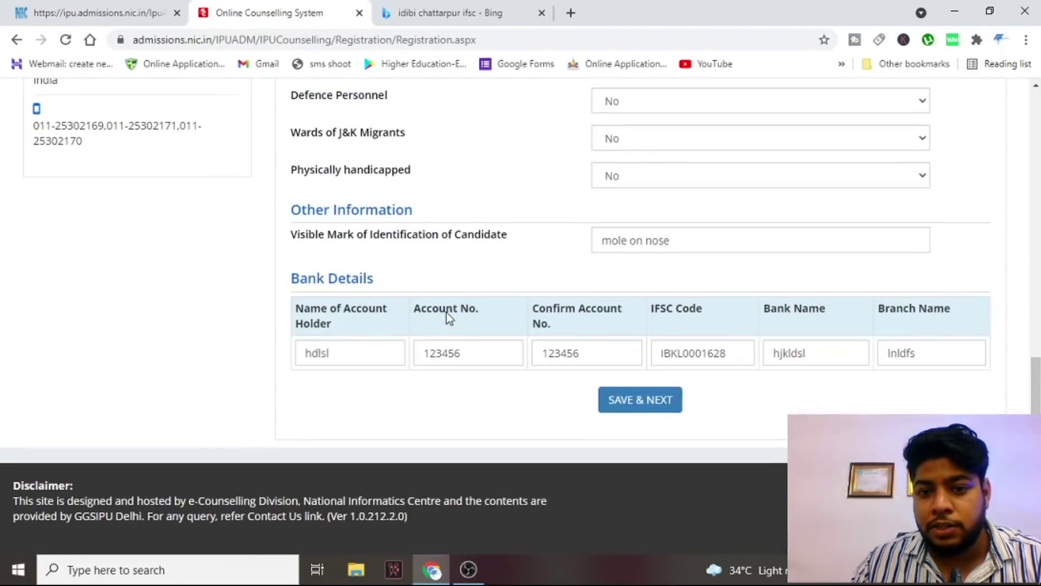
pyautogui.click(504, 348)
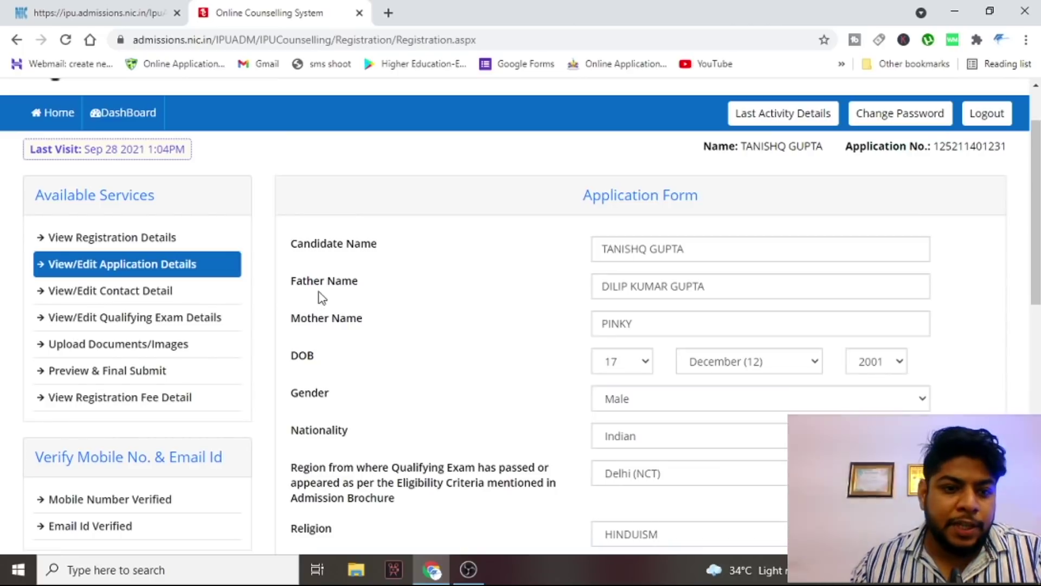
pyautogui.click(178, 347)
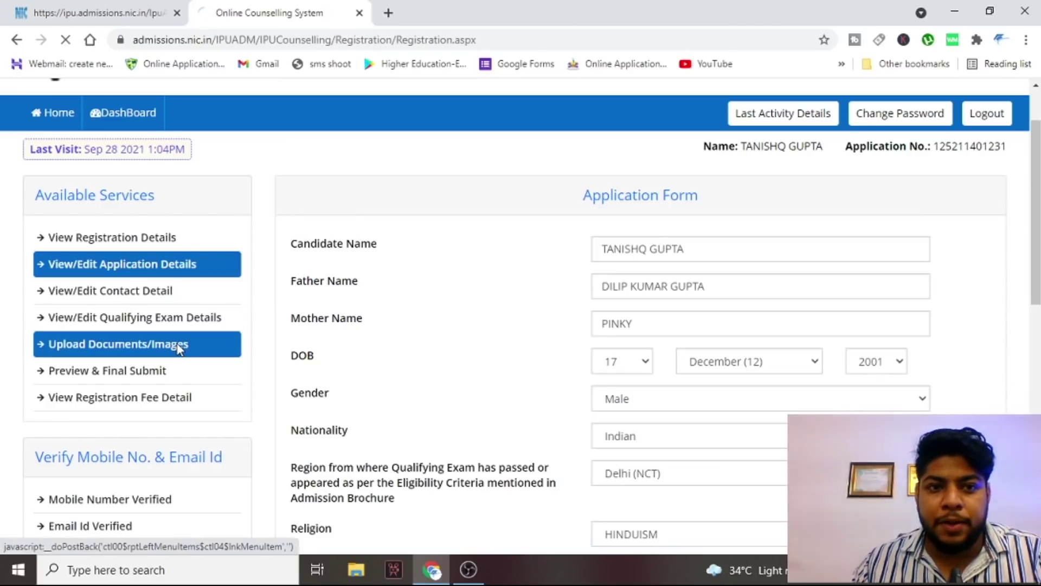
pyautogui.scroll(-1, 414, 314)
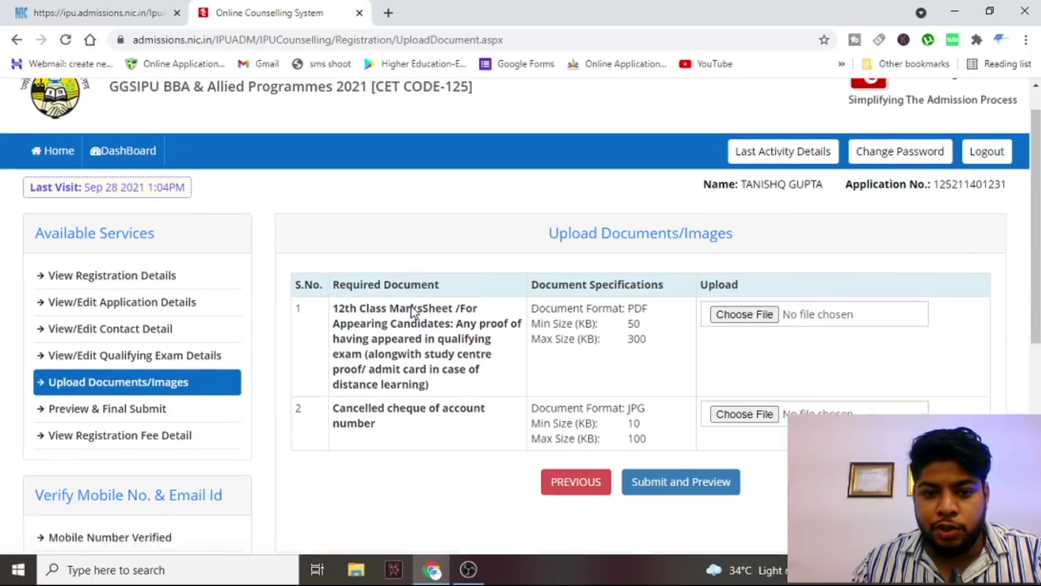